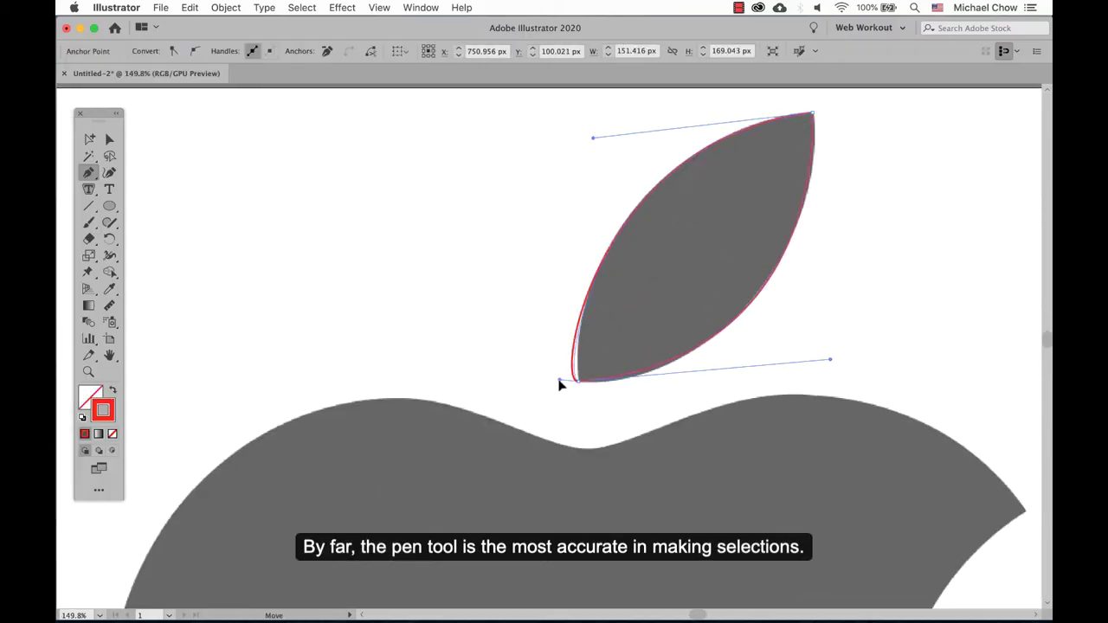
Trace the leaf's bottom curve and the apple's top edge with smooth pen anchors.
drag(559, 385, 655, 389)
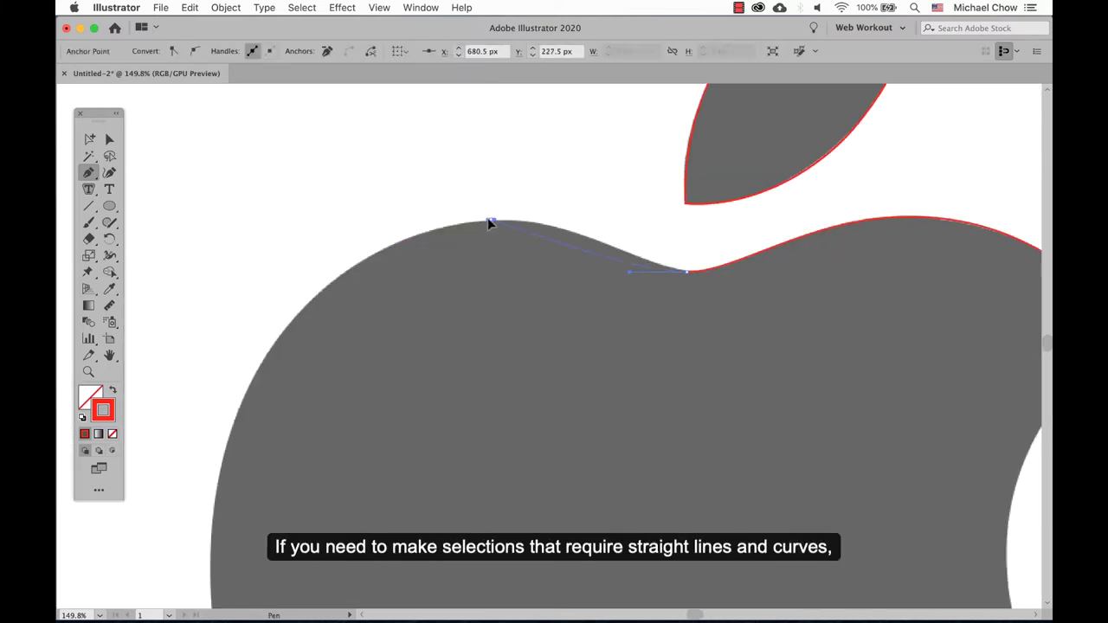
drag(487, 220, 615, 230)
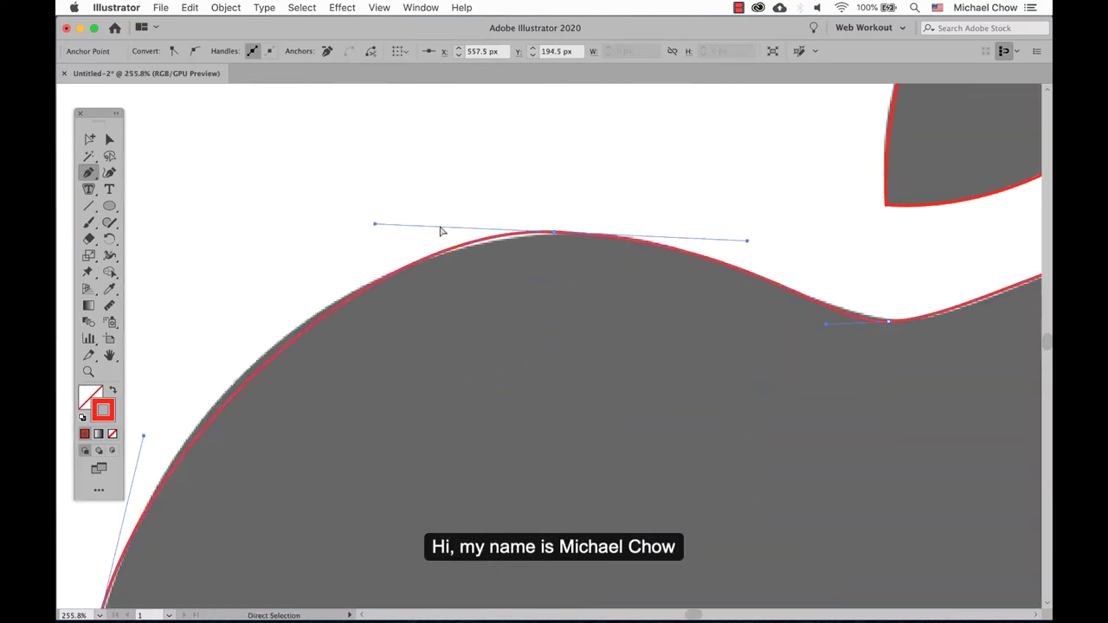
drag(764, 243, 742, 245)
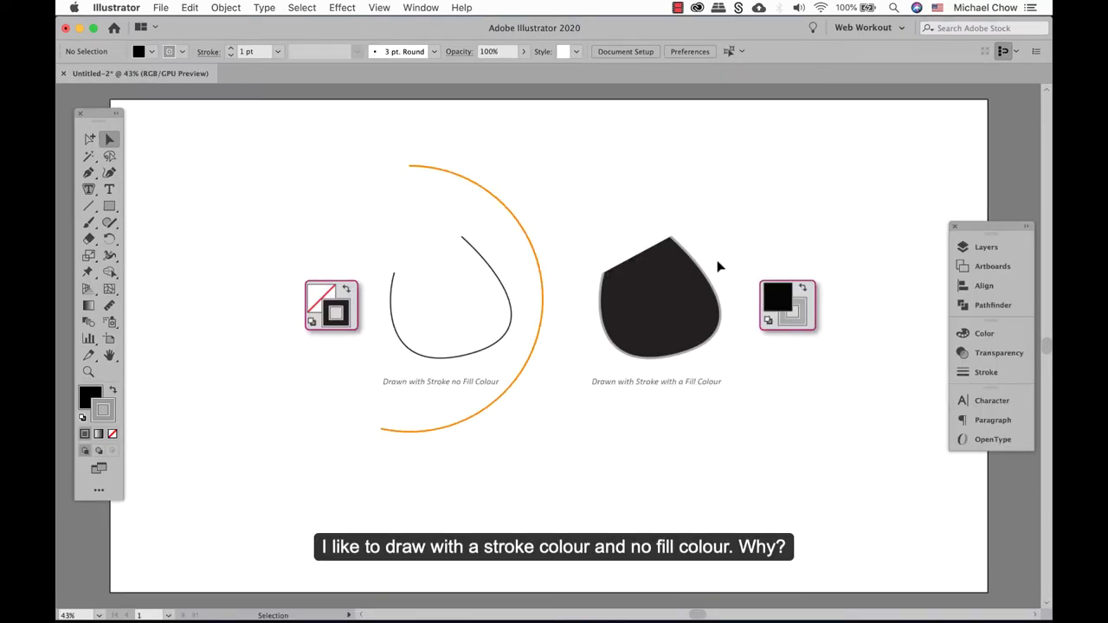
Swap fill and stroke colours, then set the fill to None so only the red stroke shows.
click(112, 391)
click(91, 397)
click(113, 434)
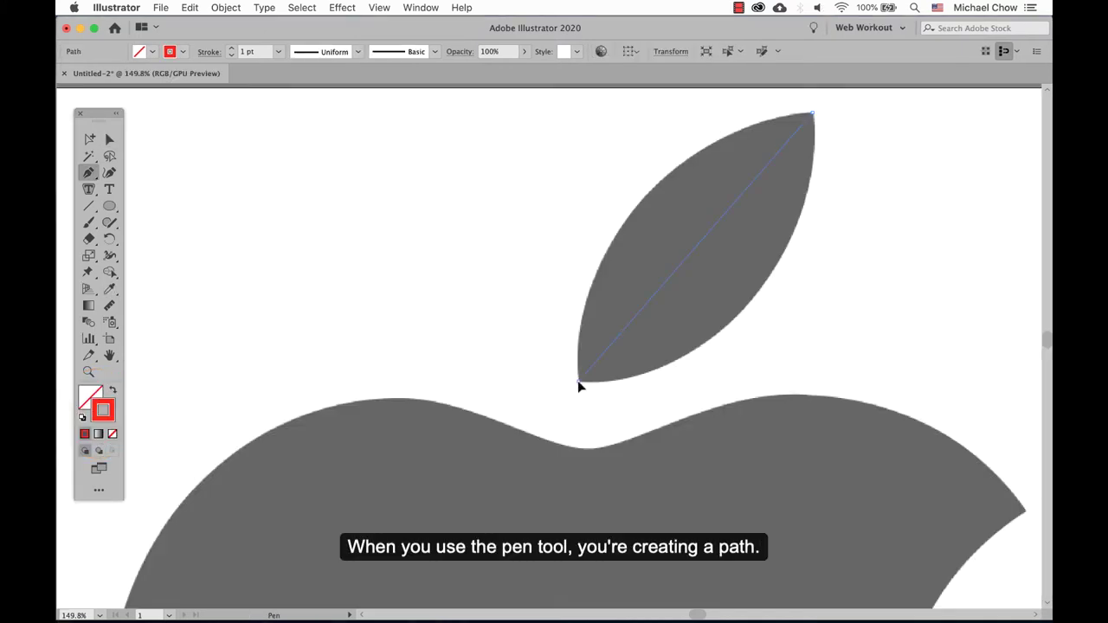
Curve both sides of the leaf by dragging direction handles from its top and bottom anchors.
drag(579, 381, 829, 361)
drag(814, 114, 593, 138)
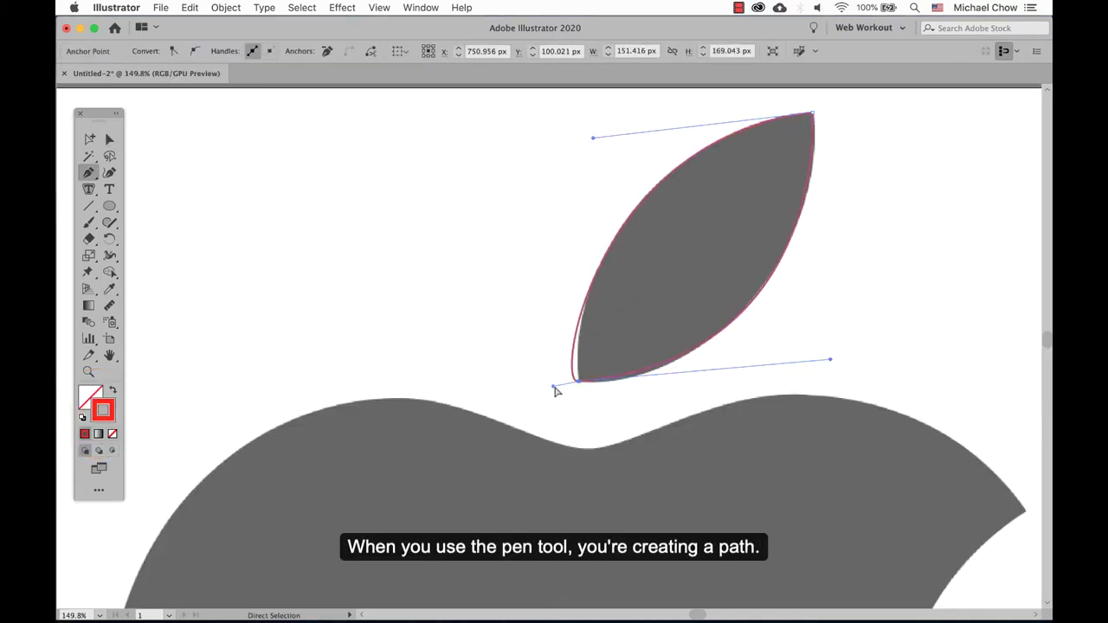
drag(579, 381, 816, 383)
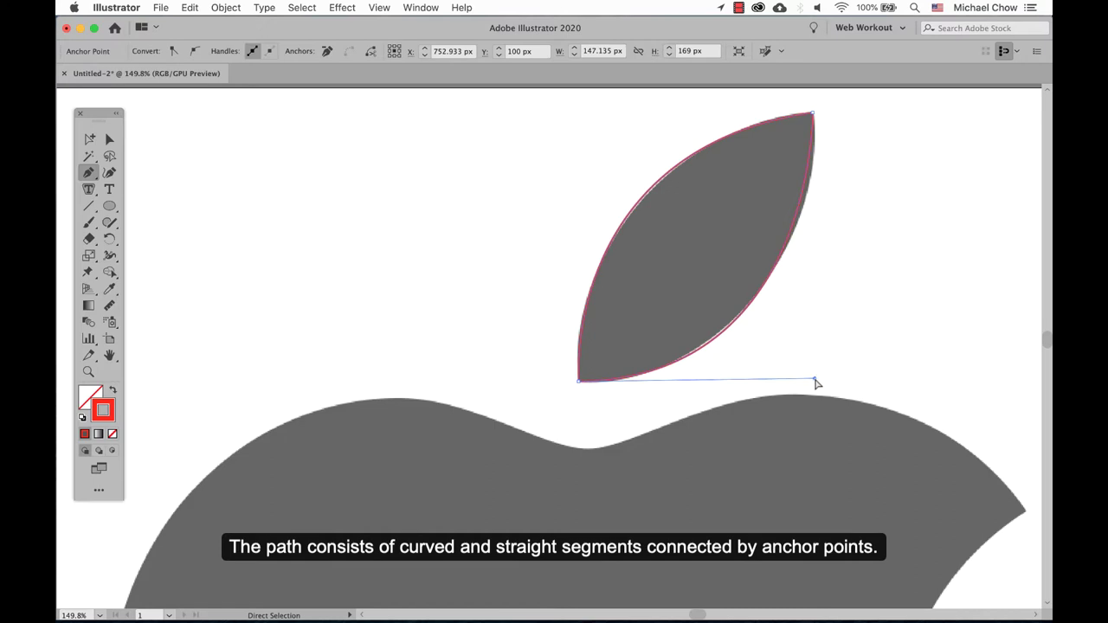
scroll(782, 260, down, 5)
scroll(782, 259, right, 3)
Select anchors on the apple outline and drag further anchors along the apple's body.
click(730, 235)
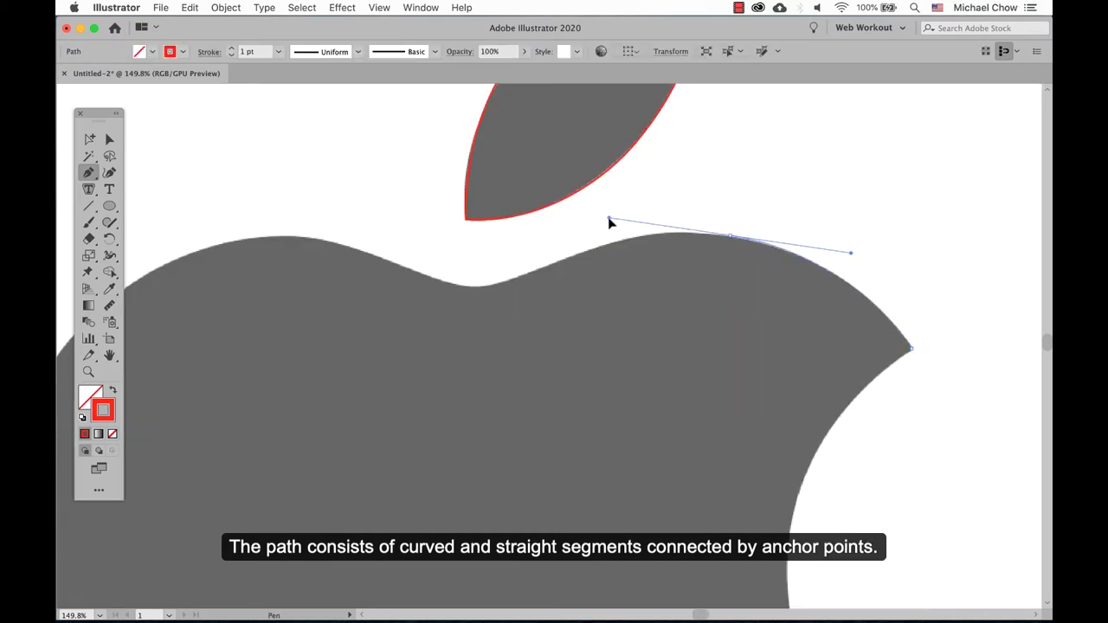
click(475, 284)
scroll(408, 292, left, 5)
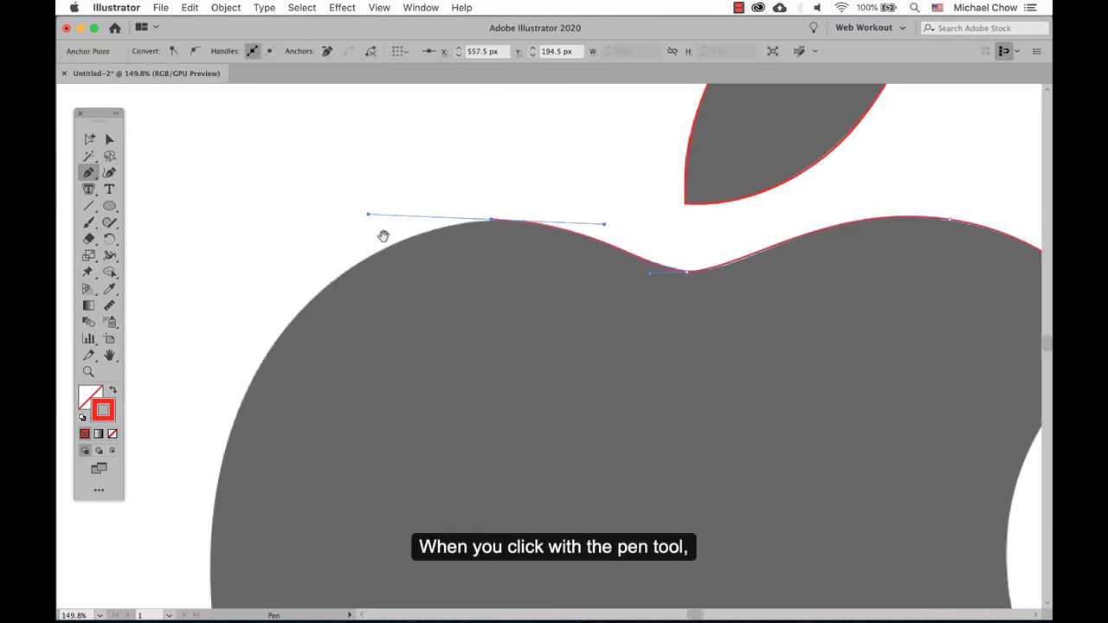
scroll(376, 227, down, 3)
key(super+1)
scroll(404, 248, down, 2)
drag(321, 460, 443, 569)
scroll(442, 562, down, 3)
scroll(443, 562, right, 1)
drag(703, 564, 806, 514)
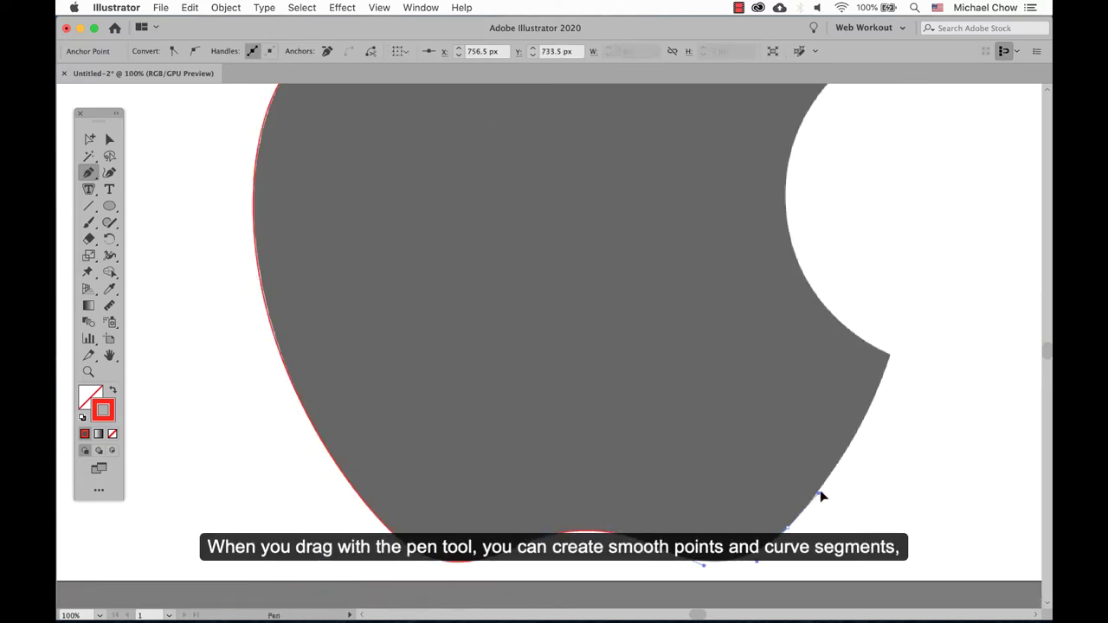
scroll(813, 433, up, 1)
scroll(814, 433, right, 2)
Trace the bite with a corner anchor at its lower tip and a smooth anchor at its top.
click(816, 386)
scroll(693, 390, right, 3)
scroll(693, 390, up, 2)
drag(635, 178, 606, 448)
drag(617, 326, 831, 401)
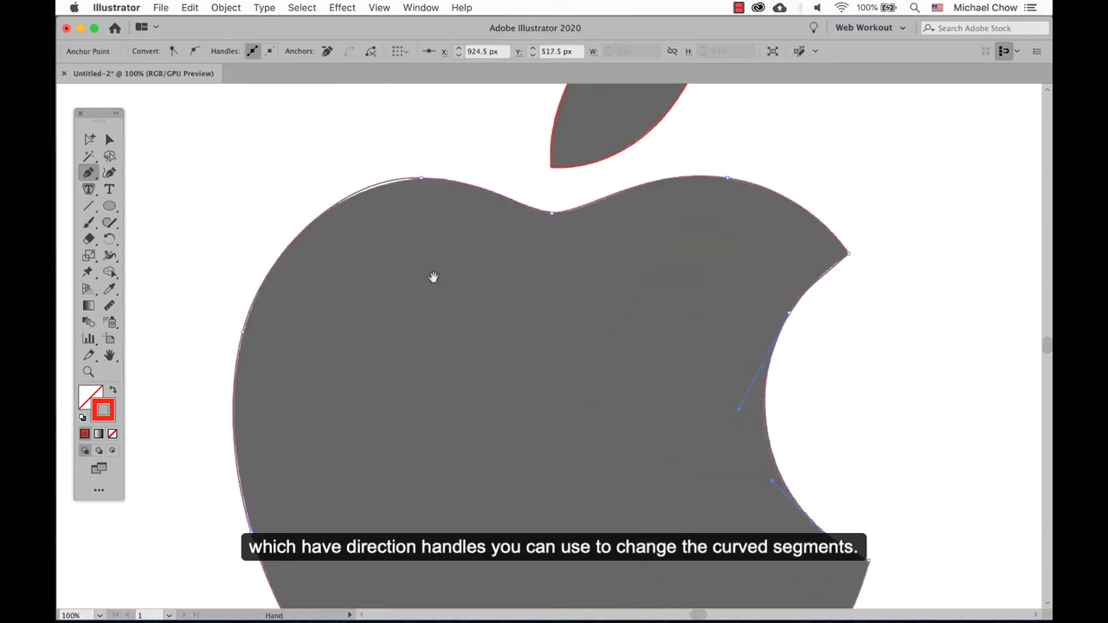
scroll(344, 225, up, 4)
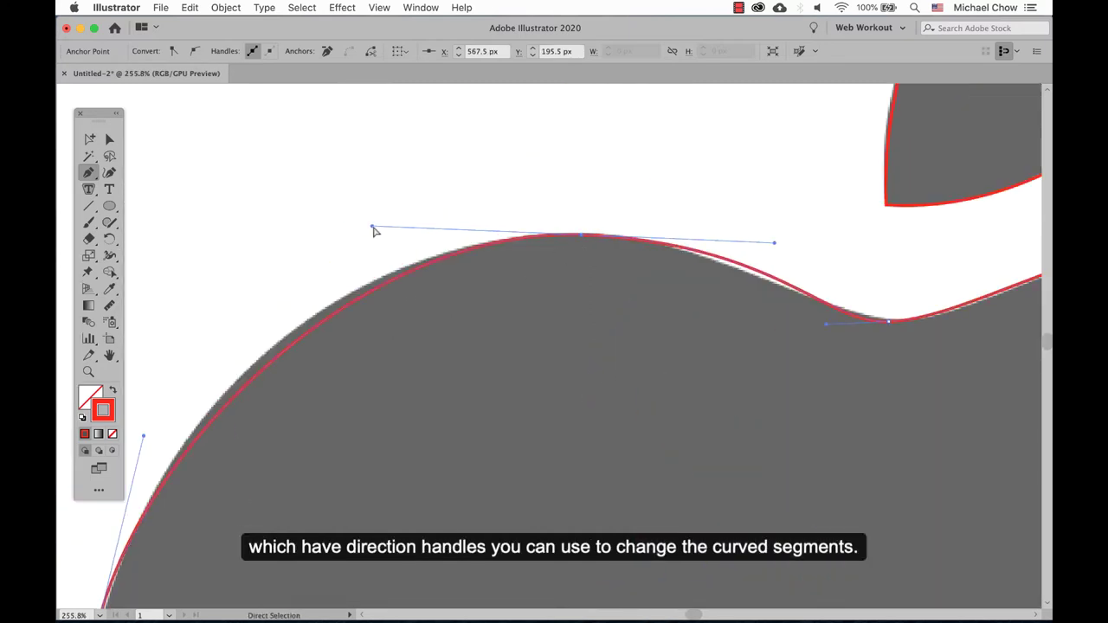
Zoom to 150%, distort the bite's curve to show the handle effect, undo, and fit the apple.
key(super+minus)
key(super+minus)
scroll(391, 200, down, 5)
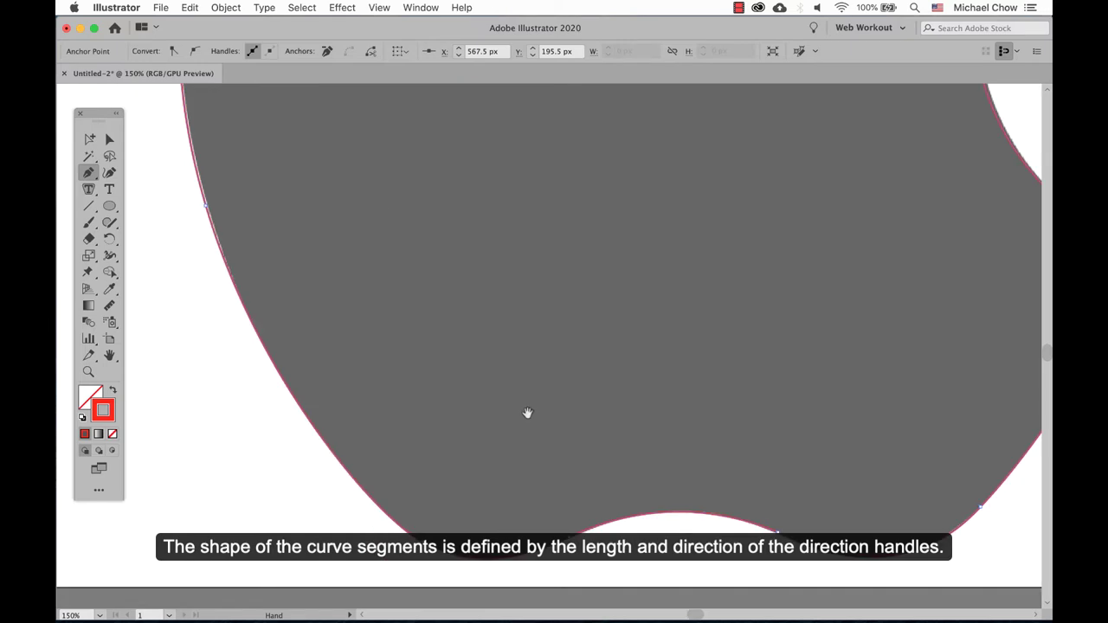
scroll(392, 200, right, 4)
scroll(606, 304, up, 10)
drag(764, 288, 635, 367)
key(super+z)
key(super+0)
key(v)
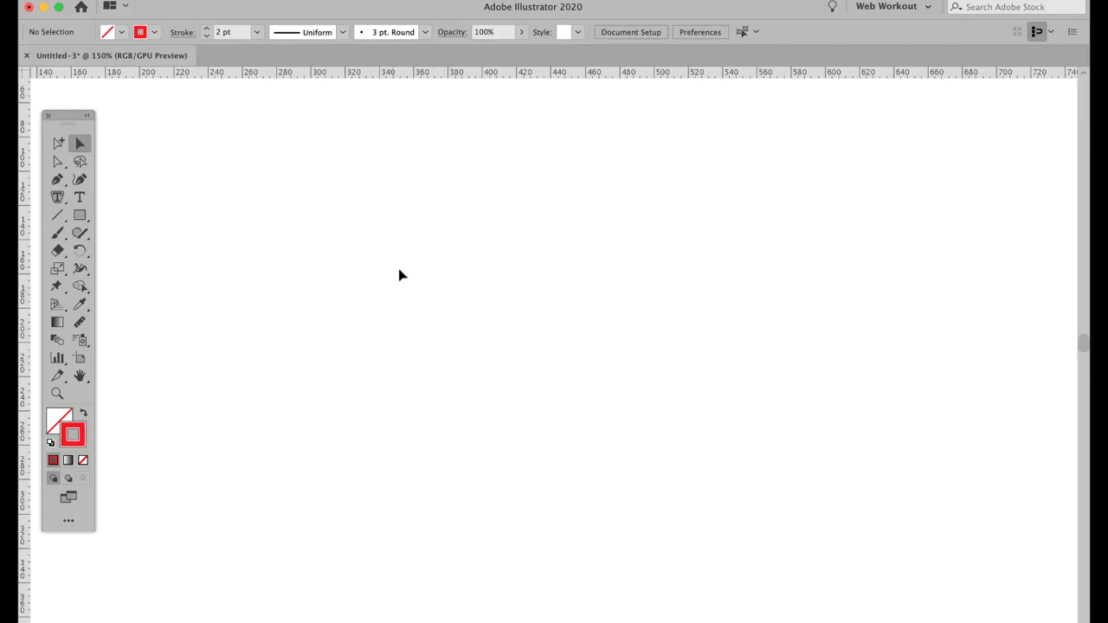
Draw a pen path with three clicked points forming a V, then drag a fourth anchor into a curve.
click(58, 180)
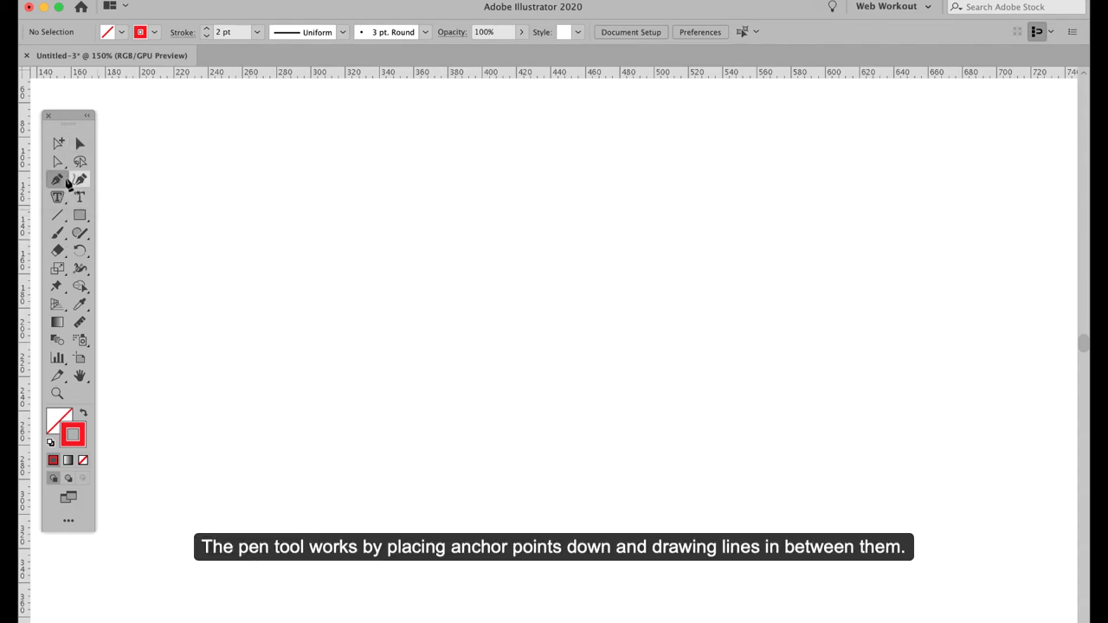
click(355, 200)
click(434, 326)
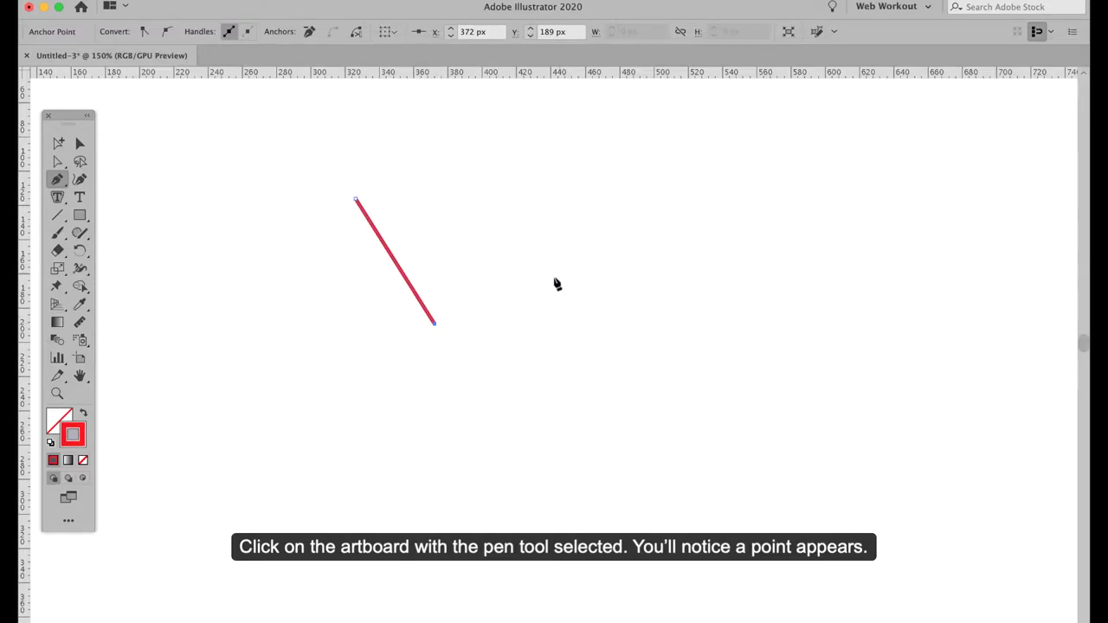
click(586, 197)
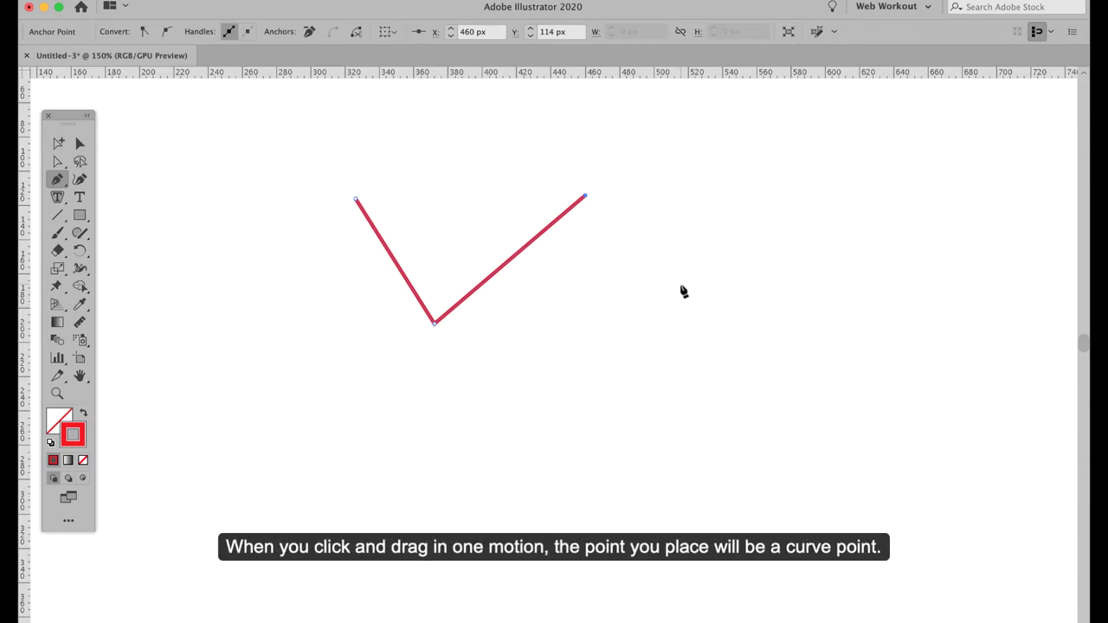
mouse_move(678, 296)
mouse_down()
mouse_move(688, 369)
mouse_move(665, 400)
mouse_move(638, 376)
mouse_move(616, 323)
mouse_move(604, 355)
mouse_move(637, 382)
mouse_up()
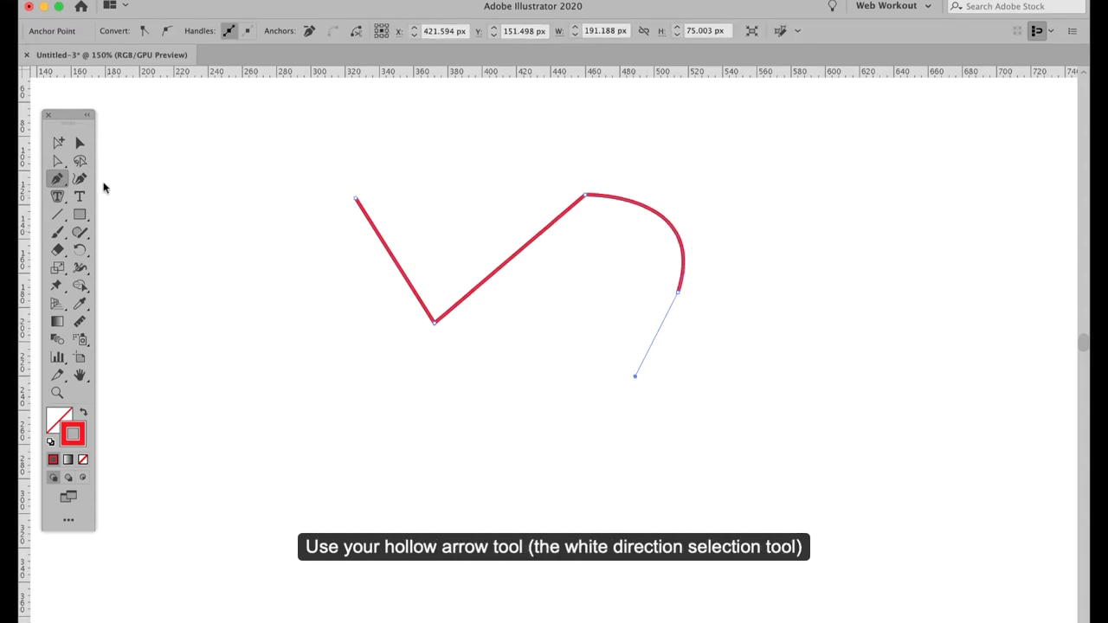
Swing the curve's end handle to the lower right, then continue the path with two curved anchors.
click(57, 162)
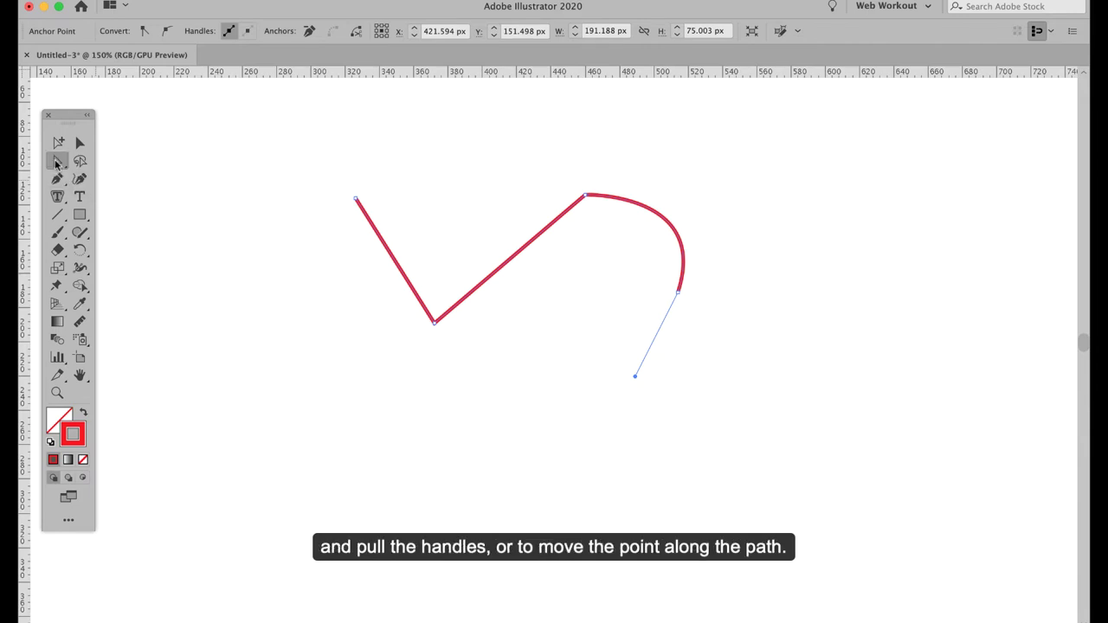
drag(636, 382, 788, 300)
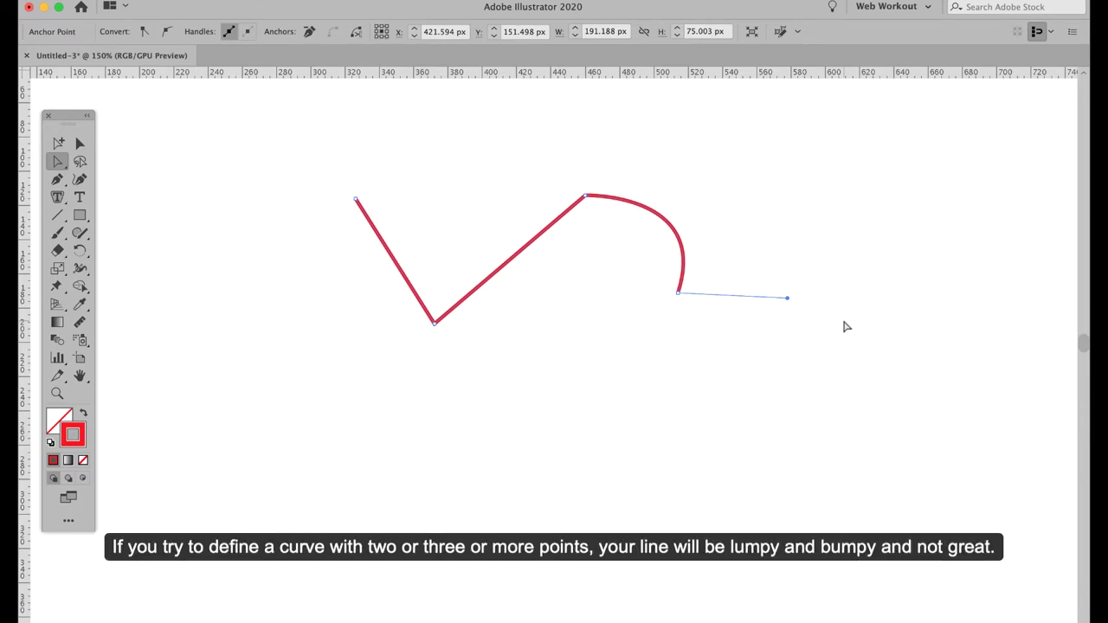
key(p)
click(679, 294)
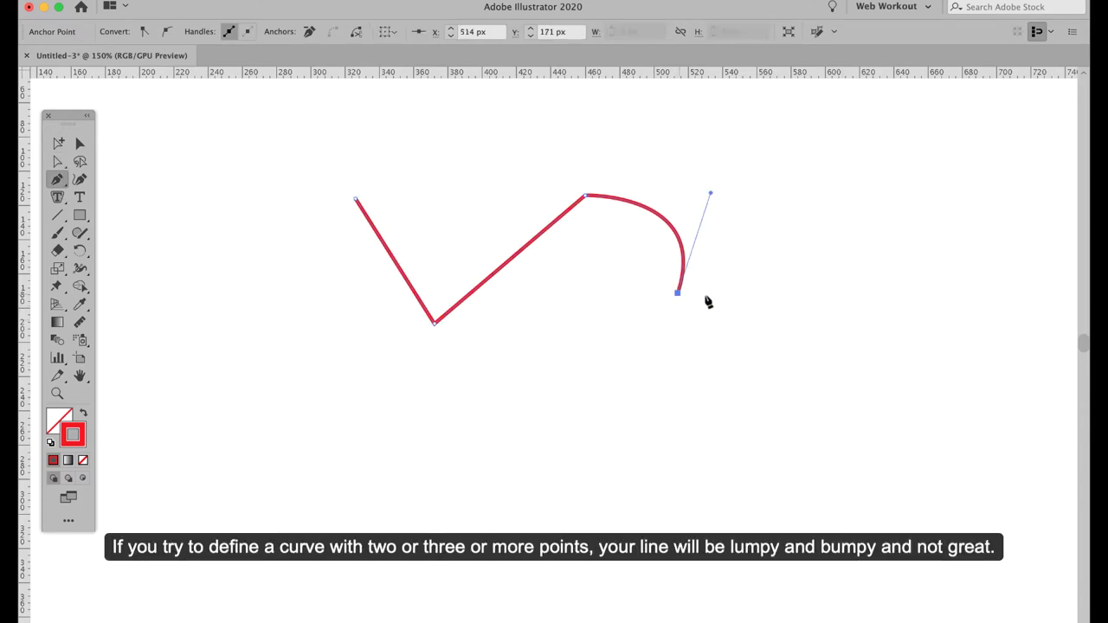
drag(814, 306, 835, 409)
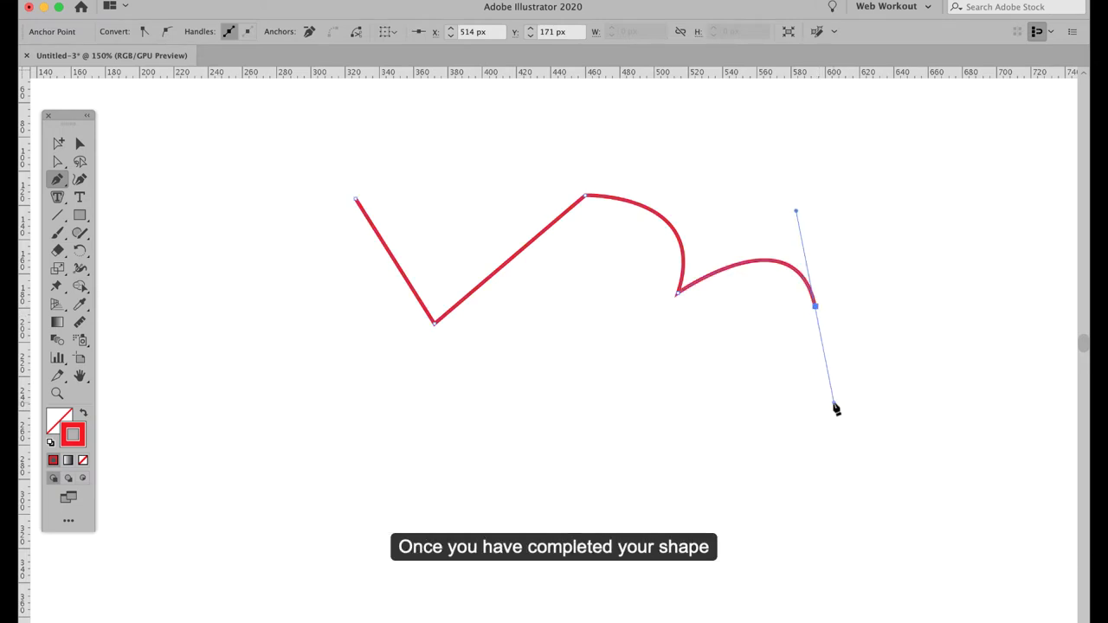
mouse_move(681, 431)
mouse_down()
mouse_move(587, 416)
mouse_move(577, 438)
mouse_move(587, 438)
mouse_up()
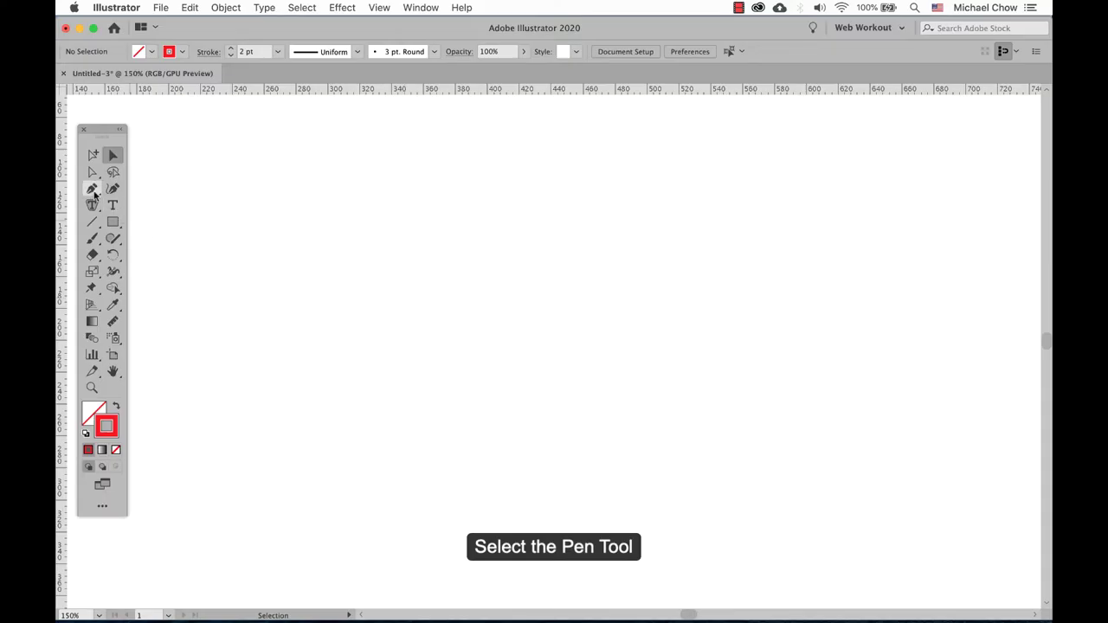
Draw a W-shaped zigzag of four straight segments using five pen anchor points.
click(92, 190)
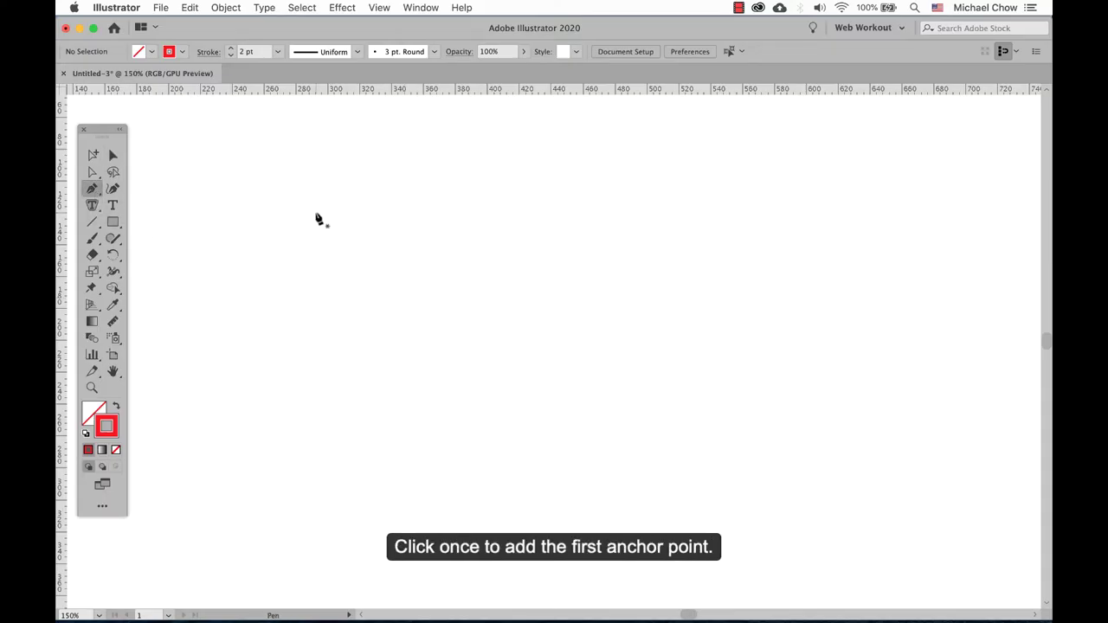
click(361, 214)
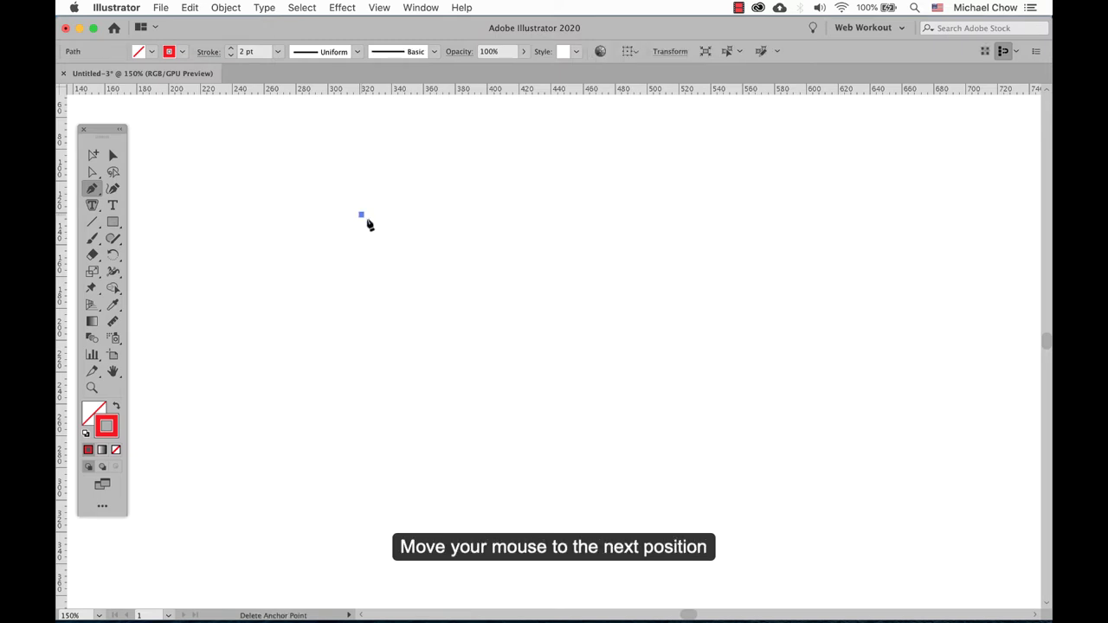
click(445, 317)
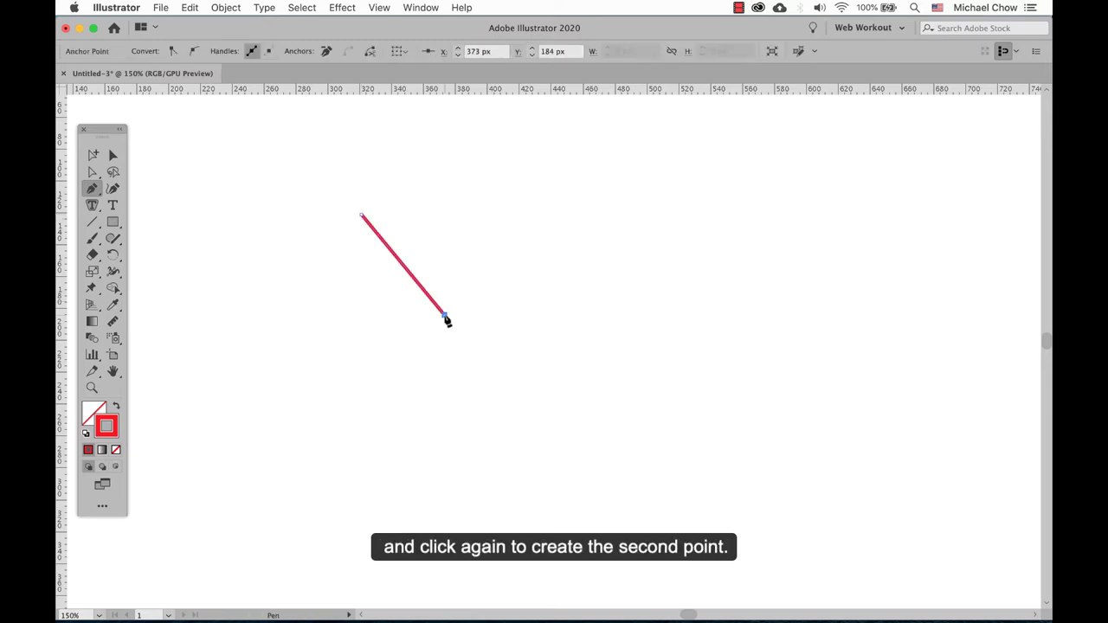
click(564, 227)
click(605, 317)
click(715, 205)
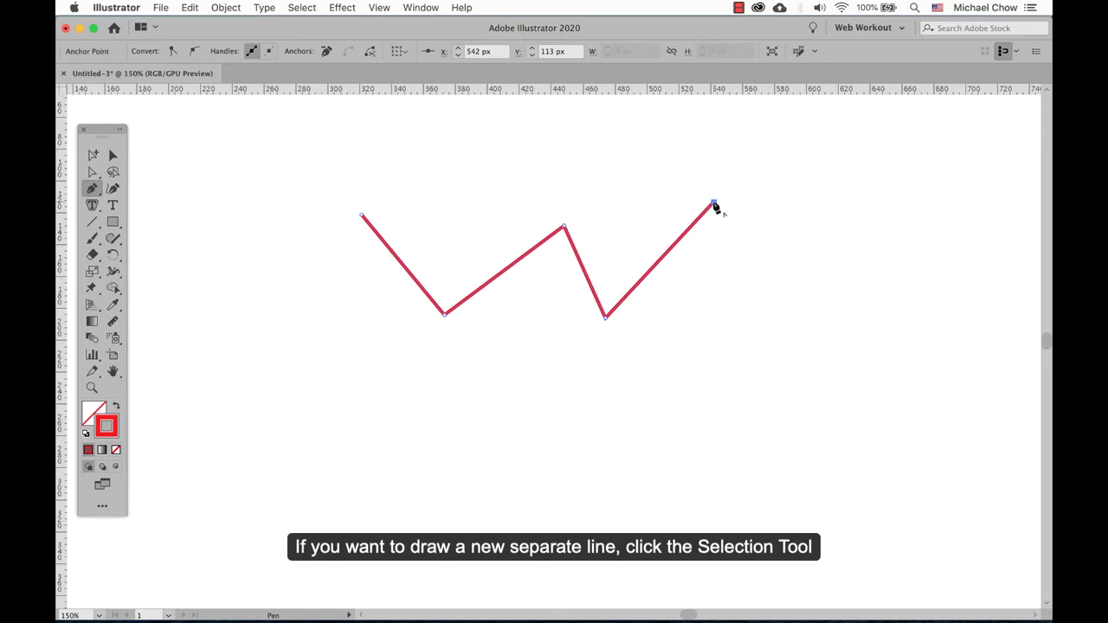
End the zigzag and draw a separate three-point V-shaped path beneath it.
click(116, 159)
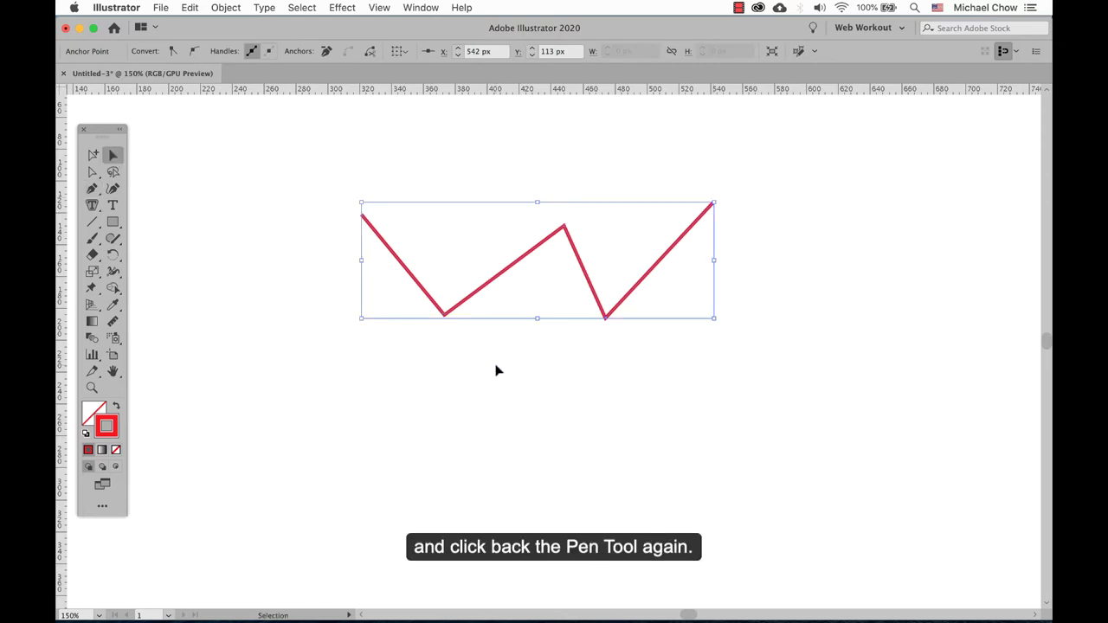
click(497, 370)
click(92, 188)
click(393, 364)
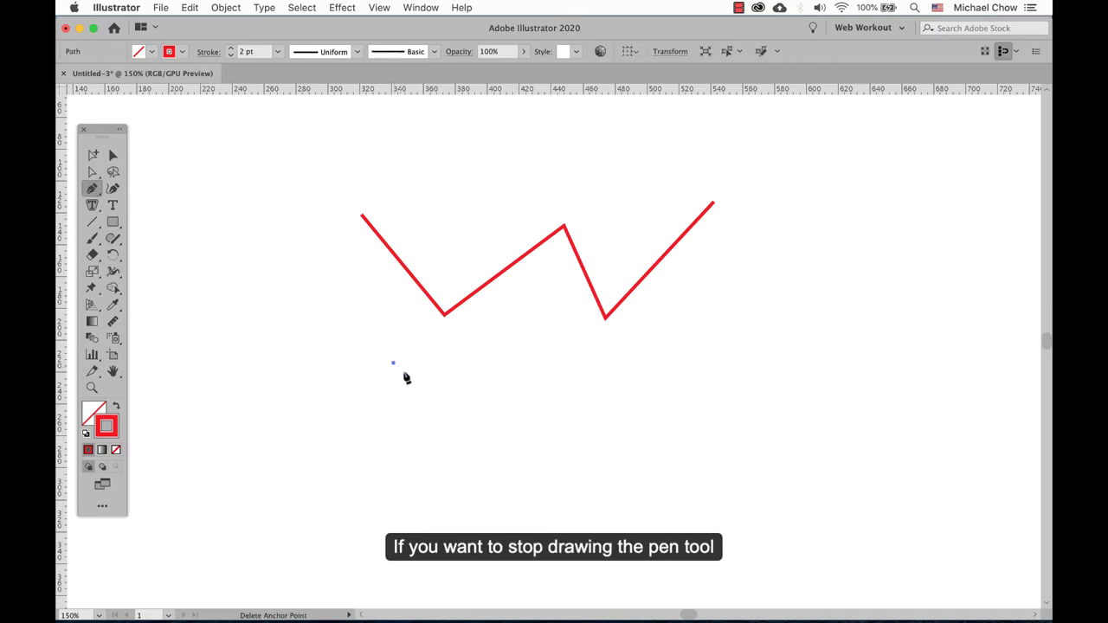
click(462, 448)
click(527, 384)
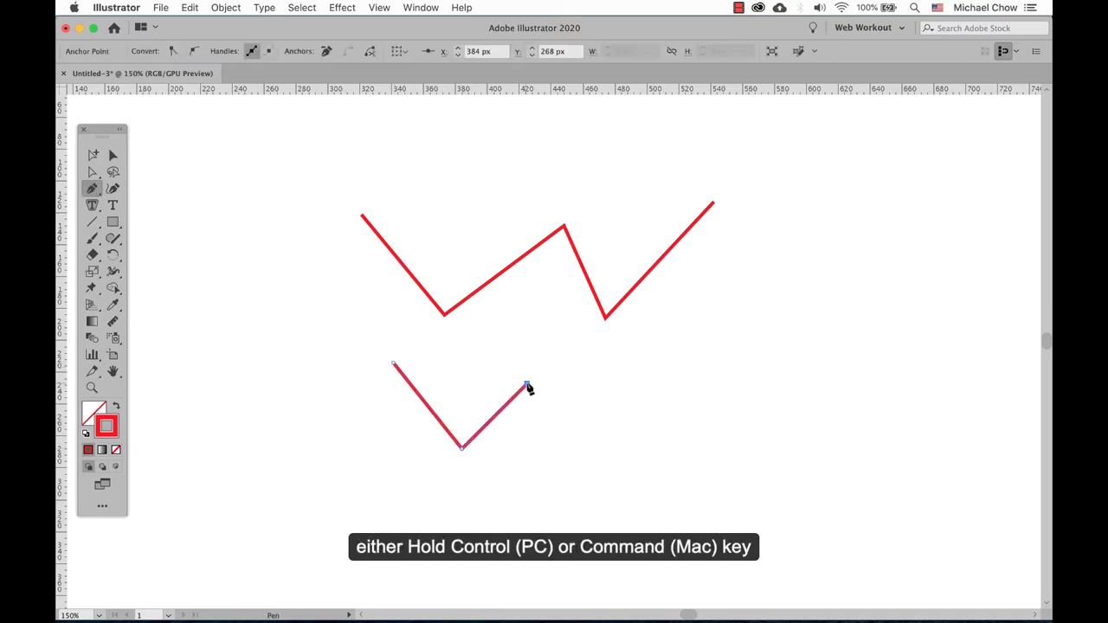
super+click(572, 386)
Draw a second separate V-shaped path to the right and finish it.
click(624, 372)
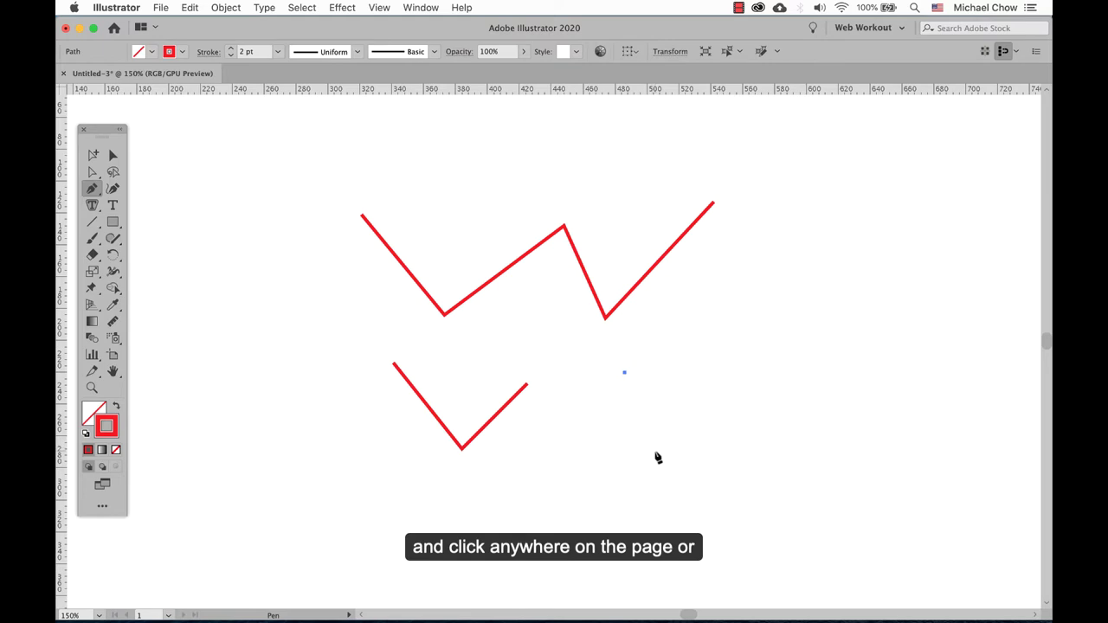
click(581, 453)
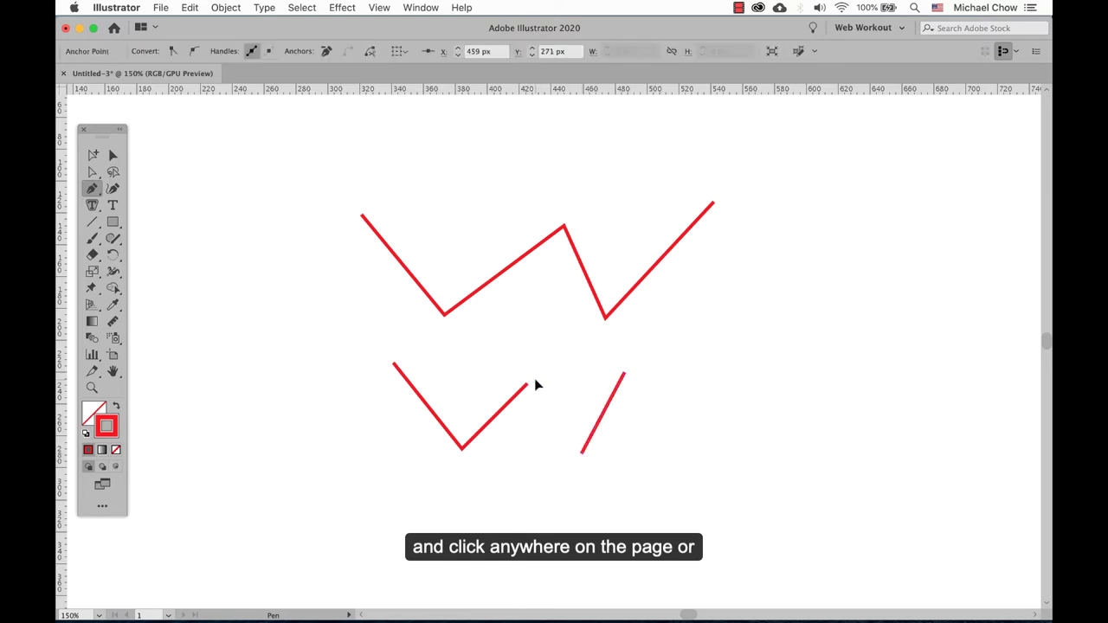
click(535, 379)
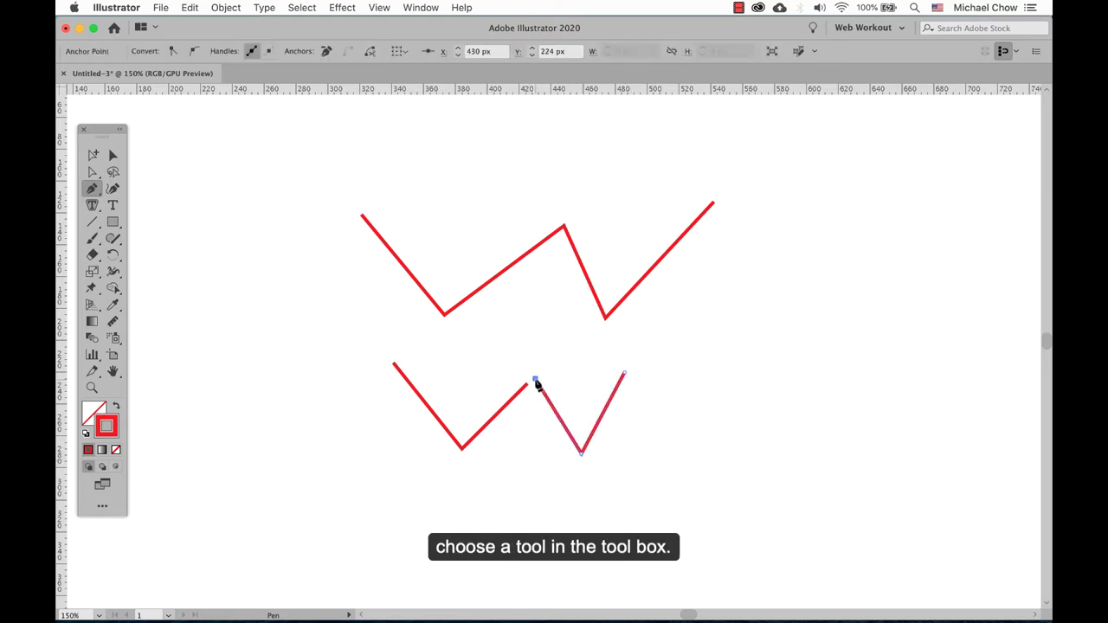
super+click(710, 399)
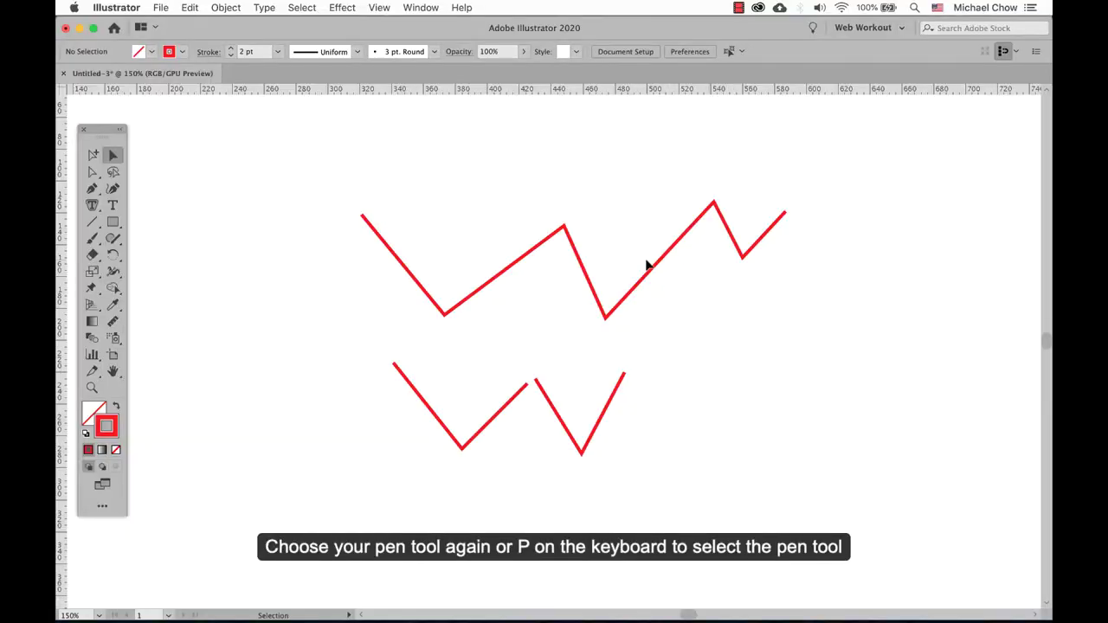
key(p)
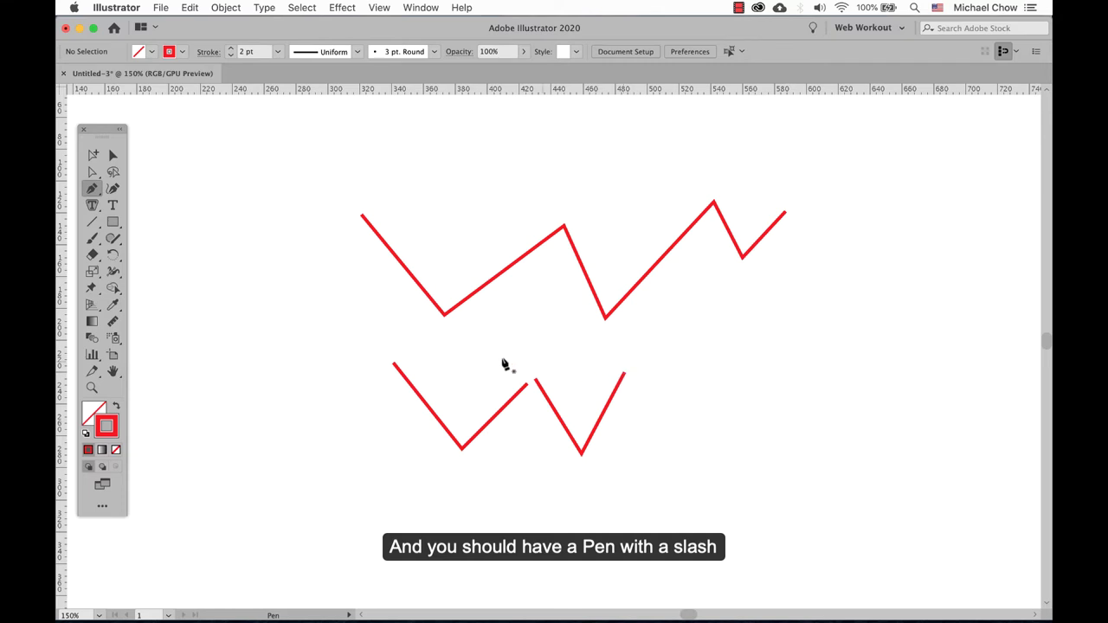
Continue the right zigzag from its open end with two new anchors and close it at its start.
click(624, 376)
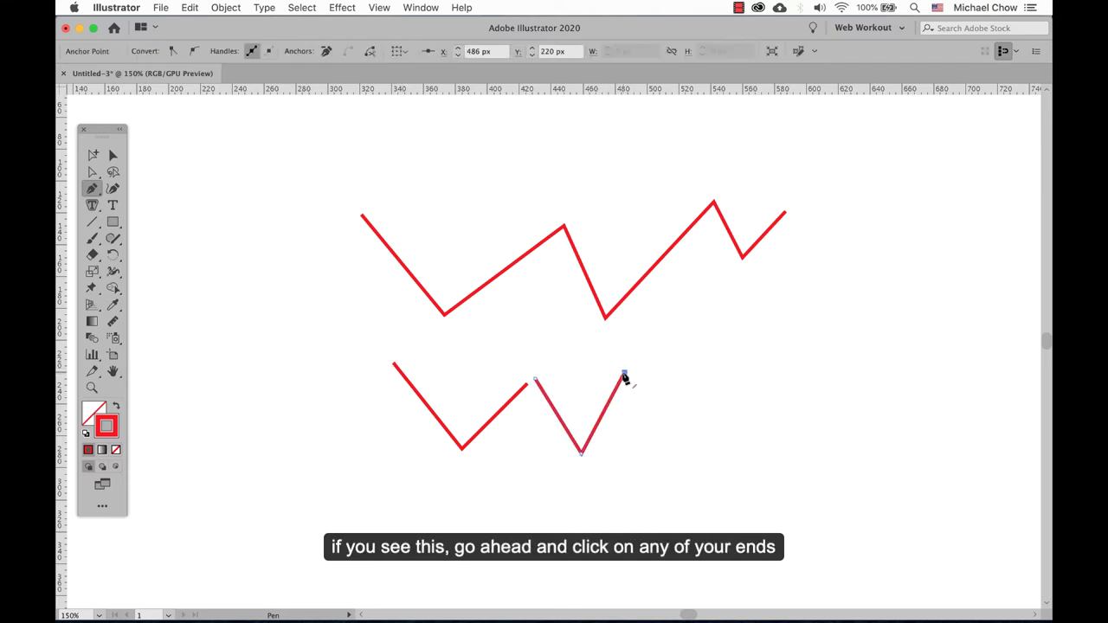
click(674, 459)
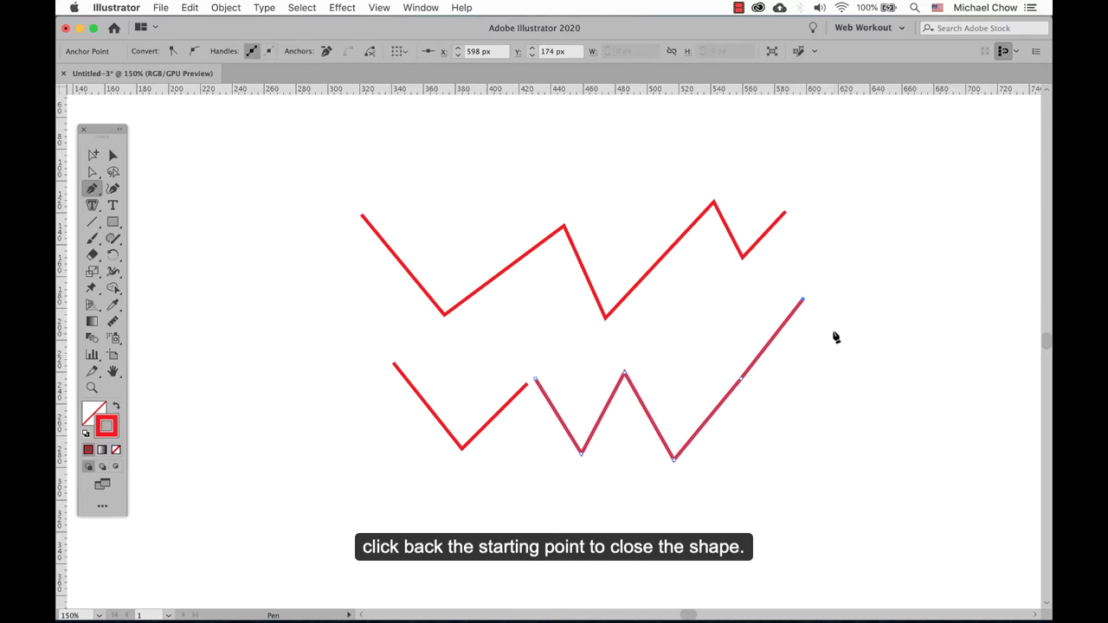
click(379, 329)
click(393, 365)
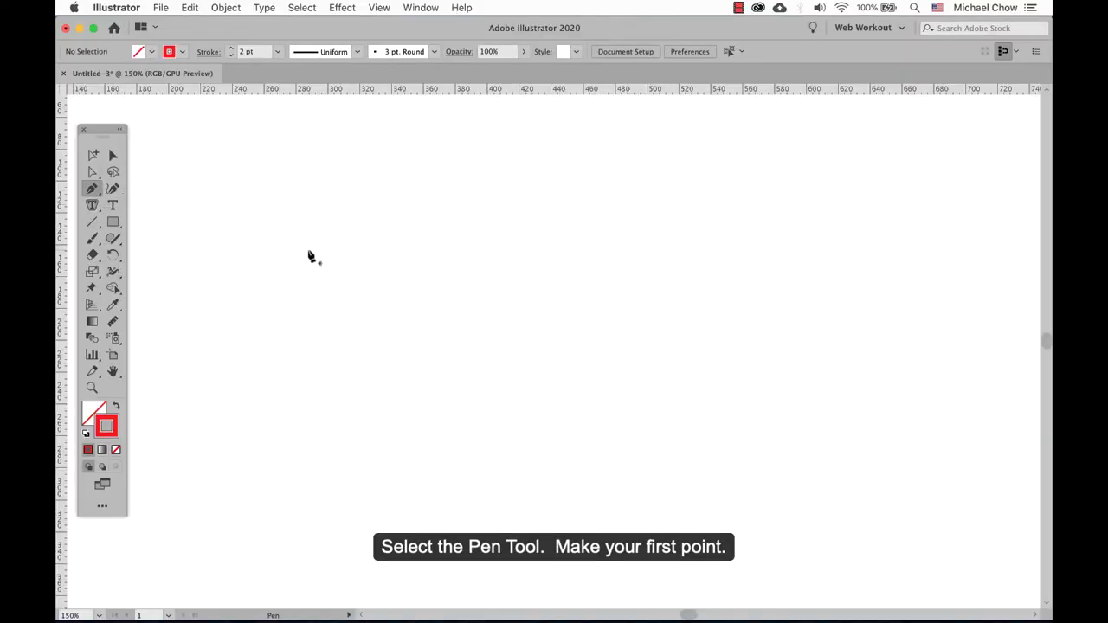
Draw a wavy curve across the page with a series of dragged smooth anchors.
click(293, 268)
click(513, 267)
mouse_move(513, 273)
mouse_down()
mouse_move(545, 366)
mouse_move(601, 188)
mouse_move(575, 342)
mouse_up()
drag(774, 259, 808, 187)
drag(955, 309, 996, 394)
drag(964, 354, 935, 408)
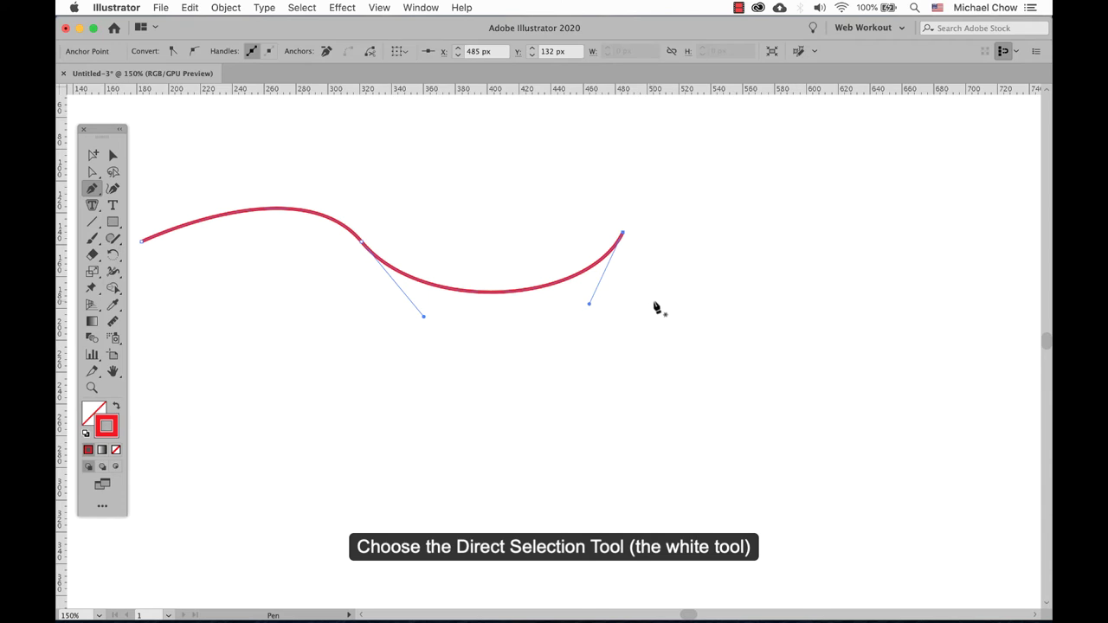
Alt-drag the curve's right handle upward with Direct Selection to reshape the wave.
key(a)
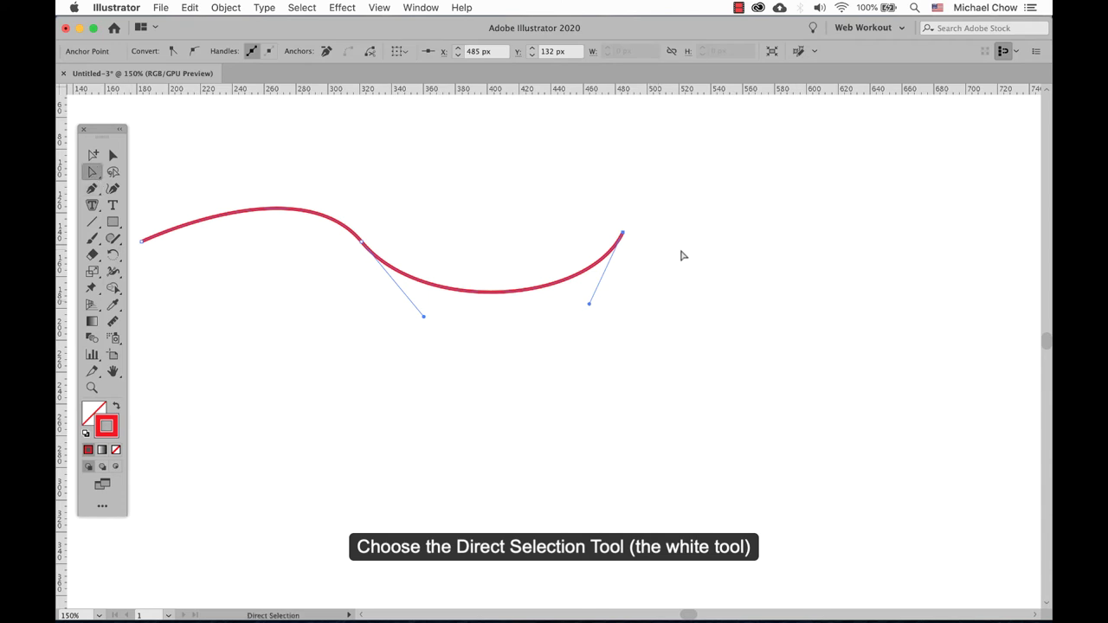
key(alt)
drag(589, 306, 617, 162)
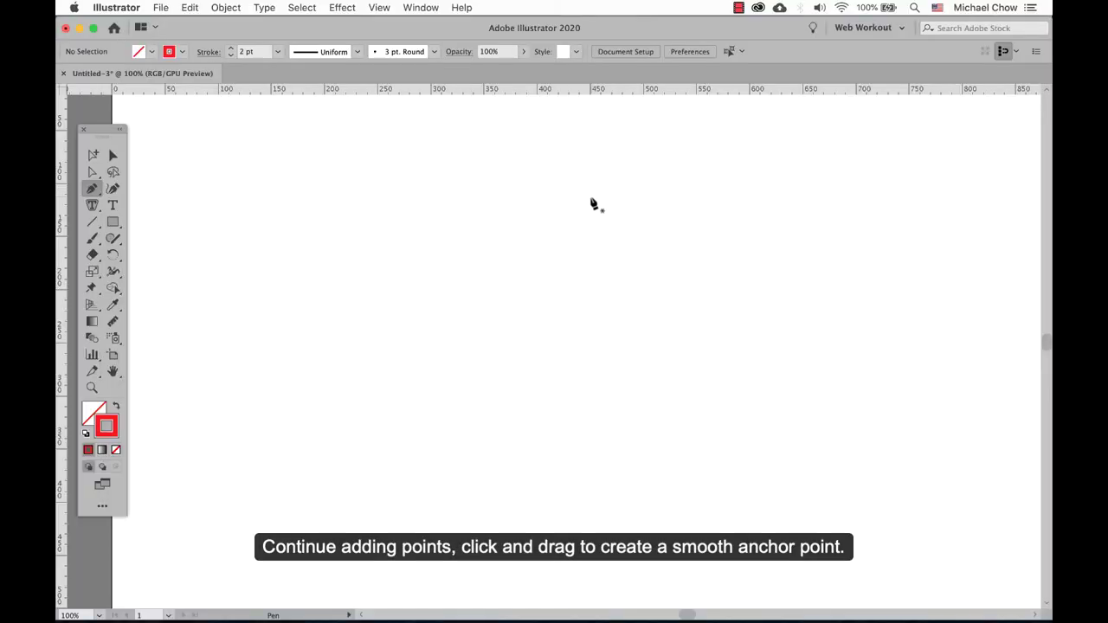
Drag smooth anchors at the top, right and bottom, then close the circle at the starting point.
drag(592, 203, 664, 205)
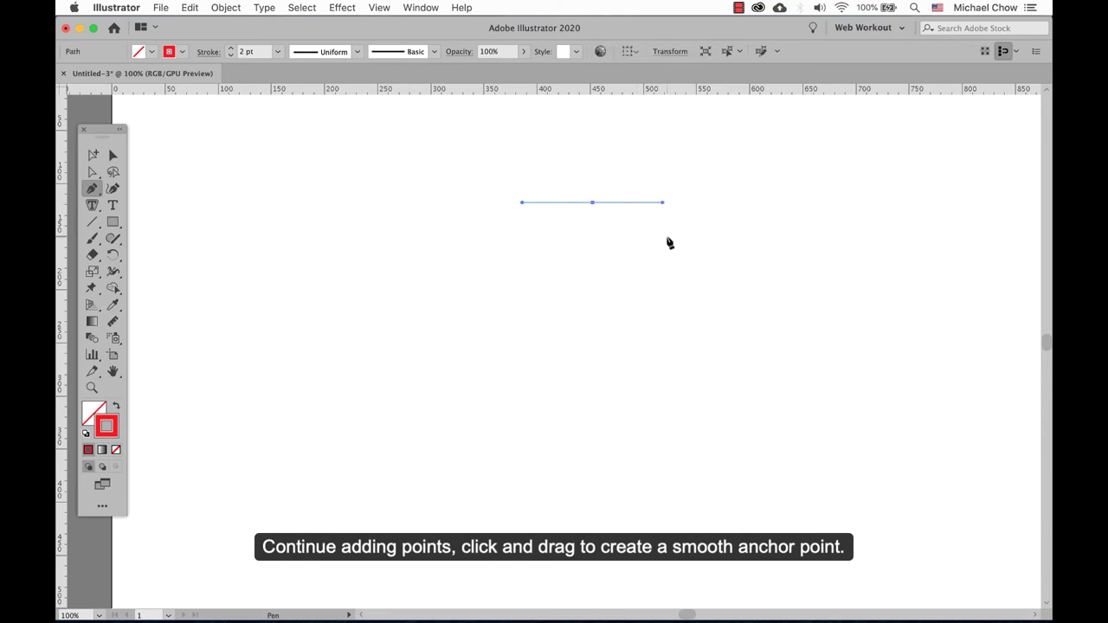
drag(671, 260, 671, 289)
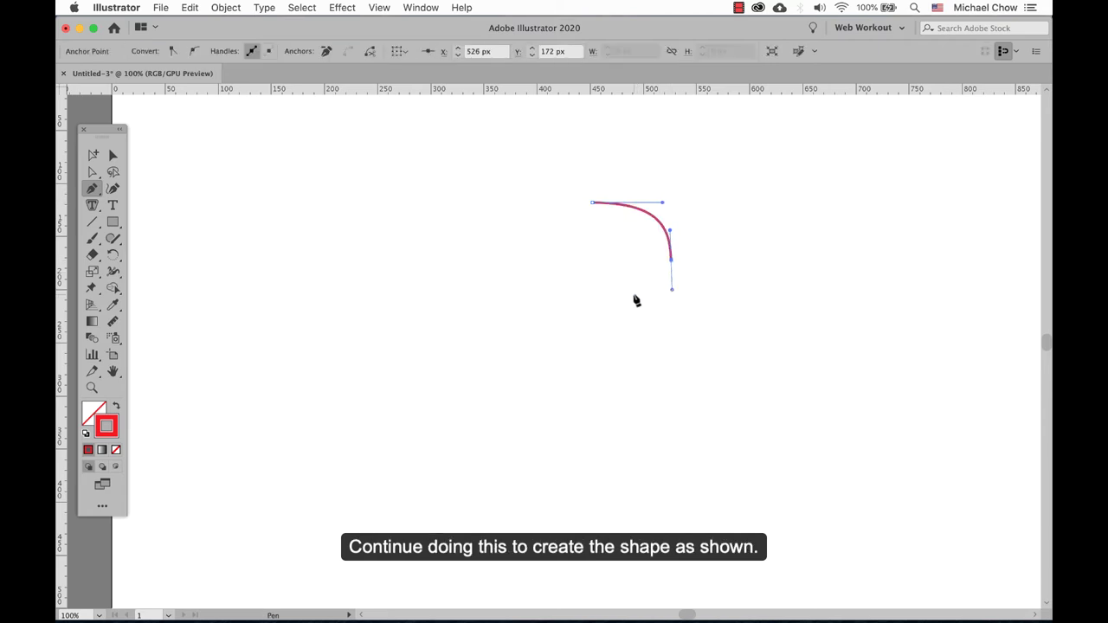
drag(592, 303, 564, 285)
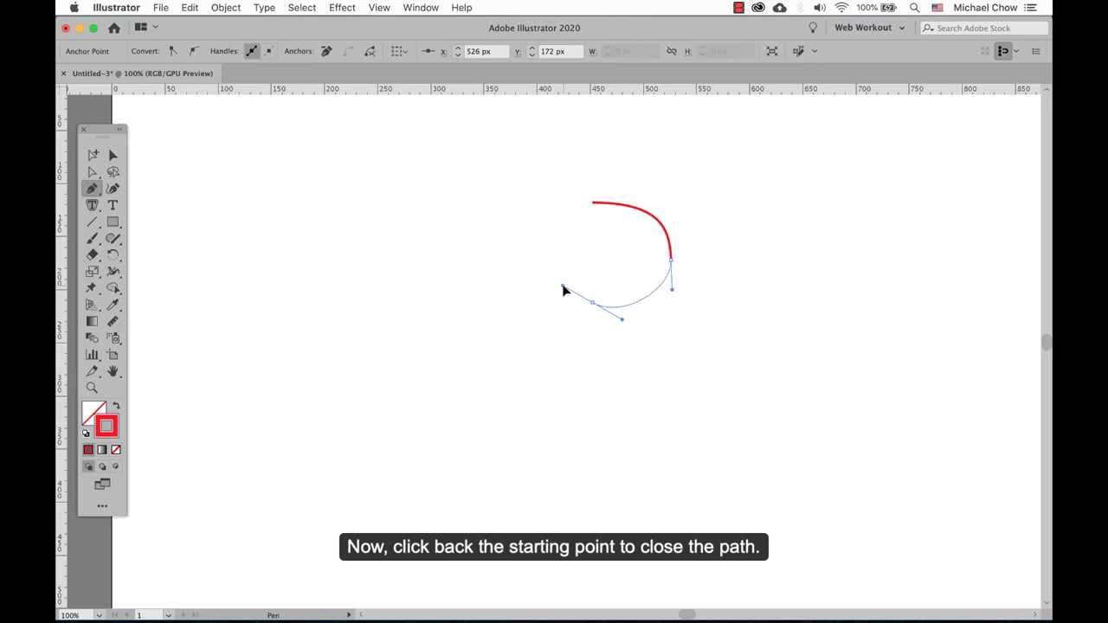
click(592, 204)
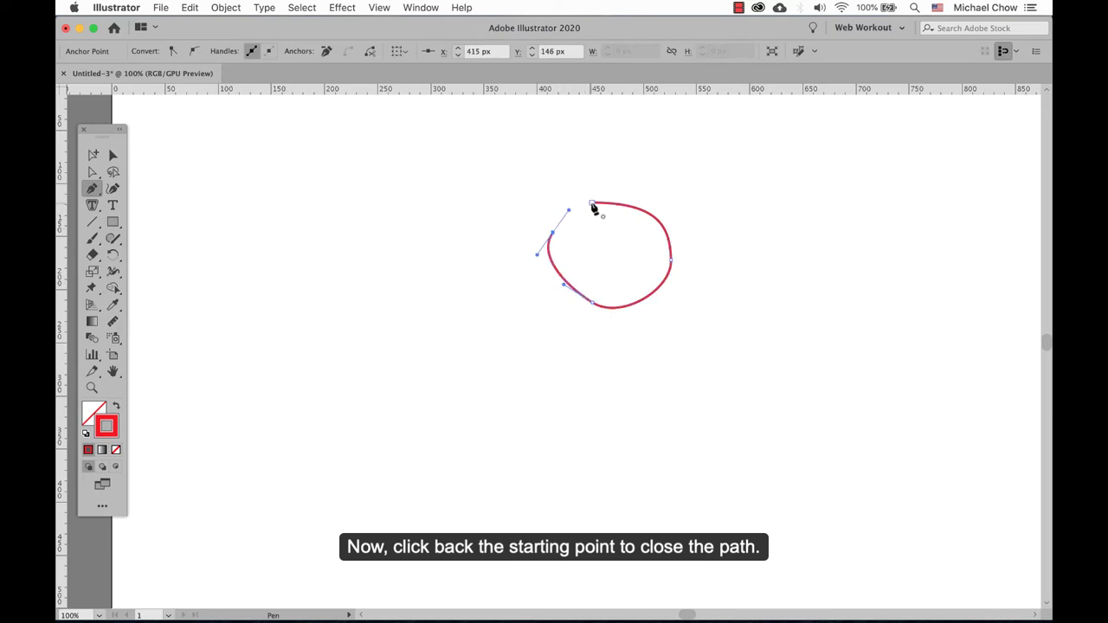
drag(592, 206, 611, 212)
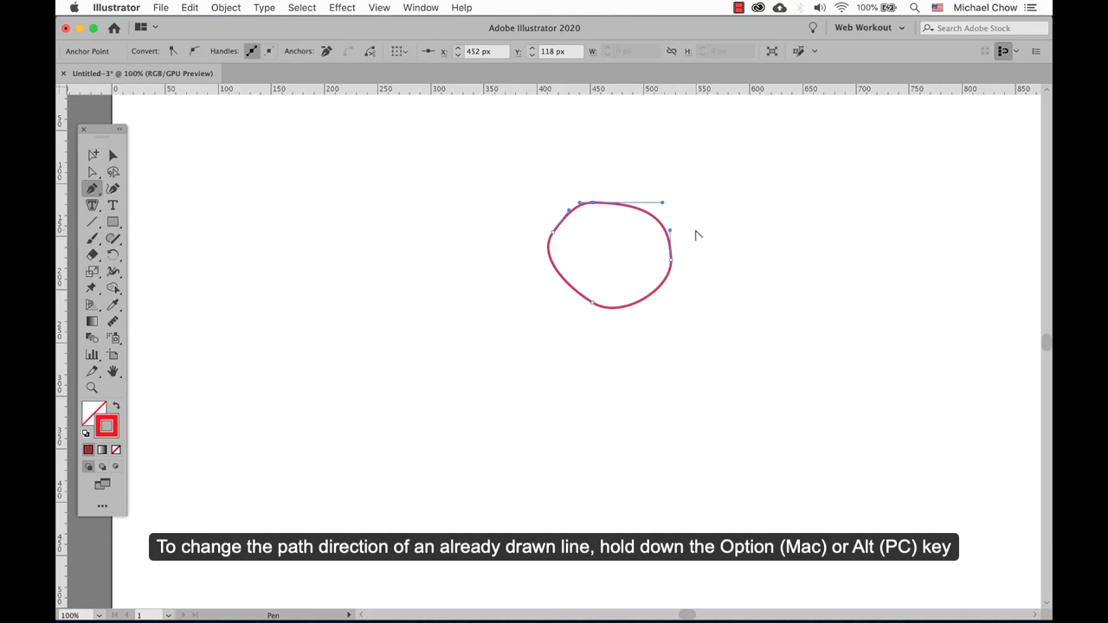
Alt-drag the top anchor's handle independently, then reveal and drag hidden handles on the right and lower-left anchors.
key(alt)
mouse_move(663, 204)
mouse_down()
mouse_move(676, 205)
mouse_move(646, 208)
mouse_move(681, 203)
mouse_move(648, 198)
mouse_up()
key(super)
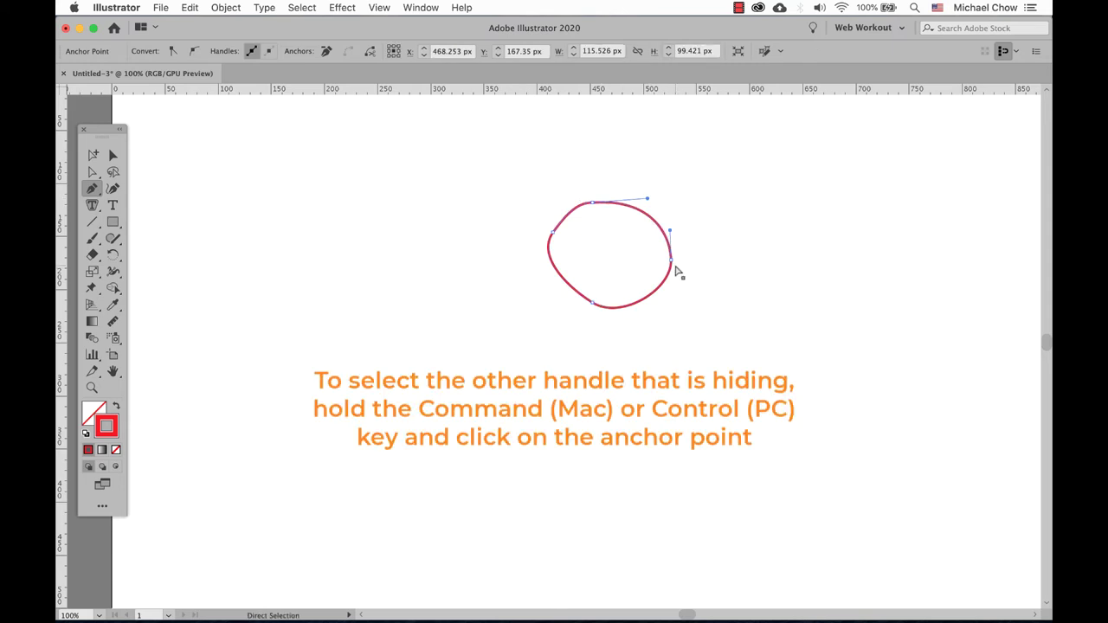
super+click(672, 262)
drag(670, 287, 671, 310)
super+click(593, 303)
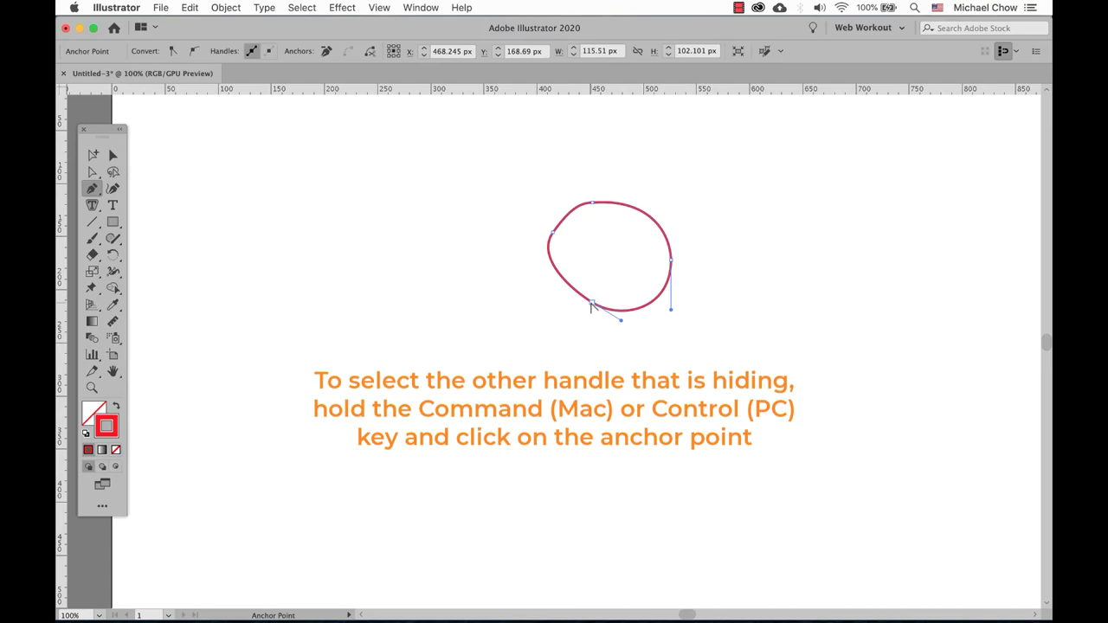
super+click(594, 305)
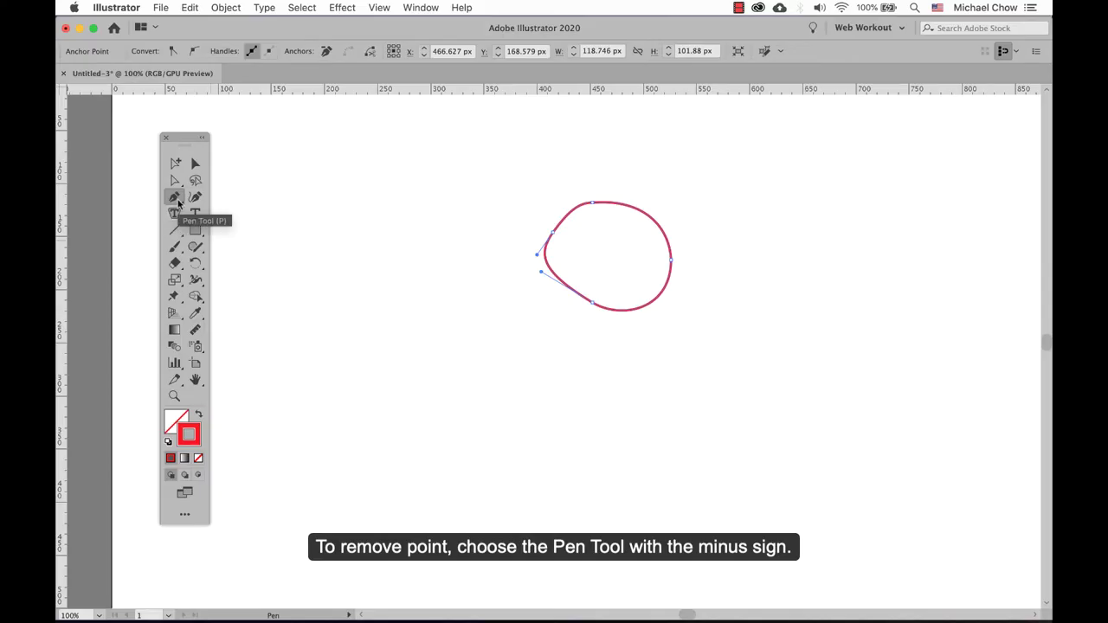
Remove the circle's left and right anchor points with the Delete Anchor Point Tool.
drag(176, 198, 264, 231)
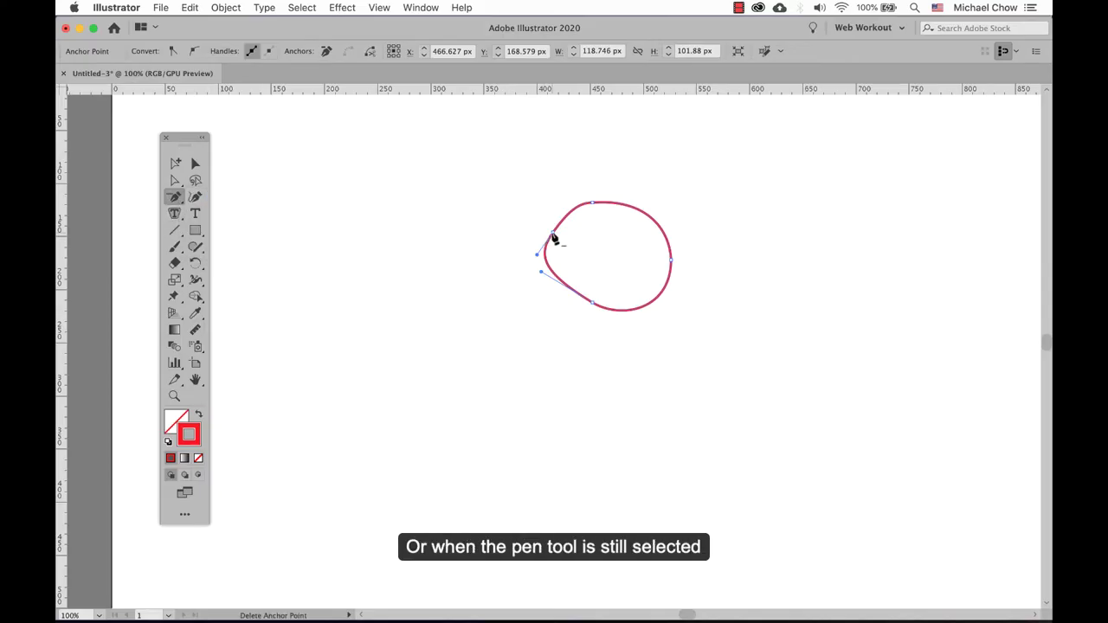
click(539, 253)
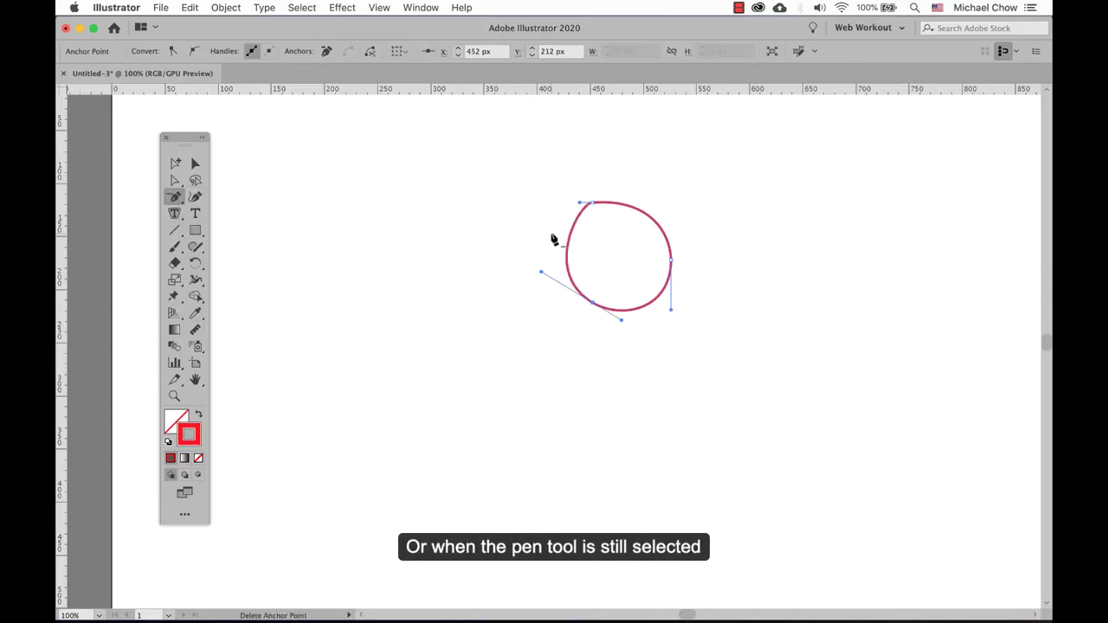
click(671, 263)
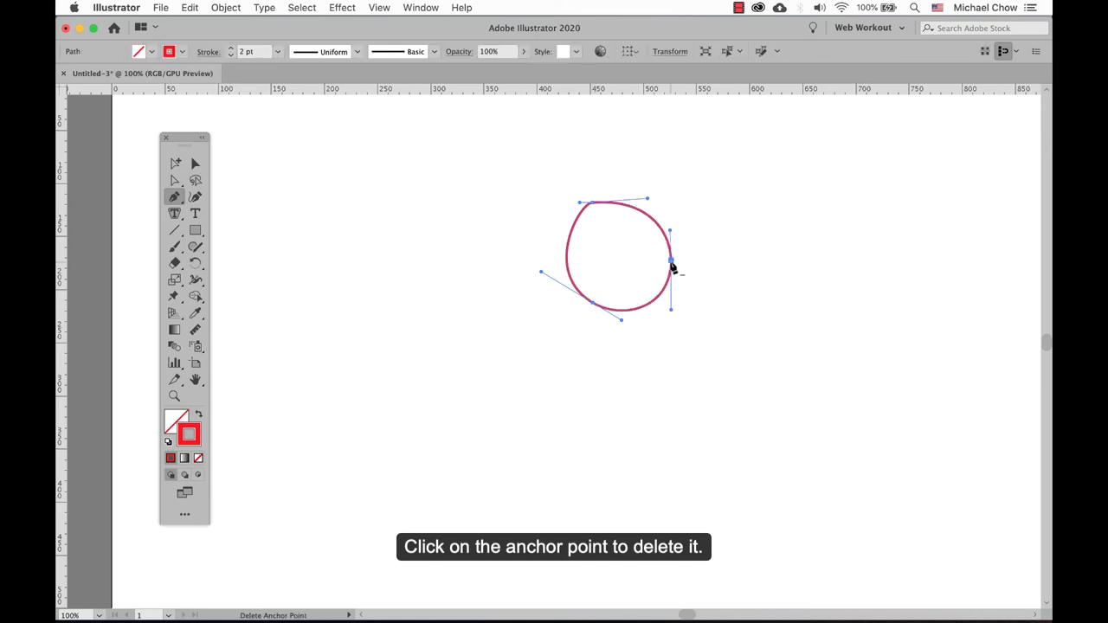
click(672, 265)
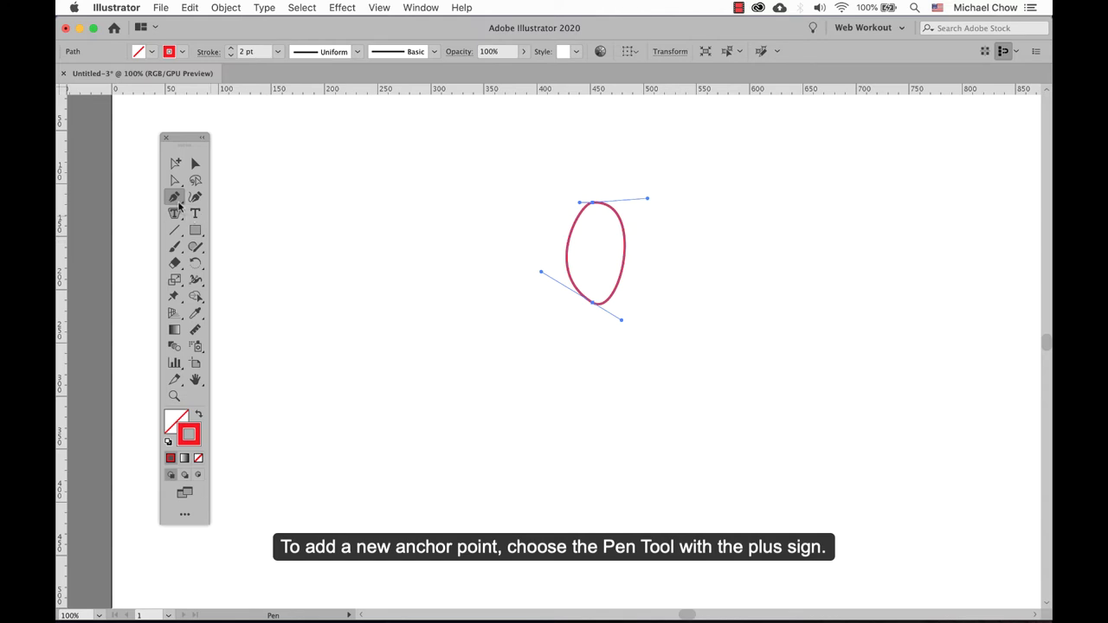
Place new anchor points on the oval's right side and left edge with the Add Anchor Point Tool.
click(175, 200)
click(260, 214)
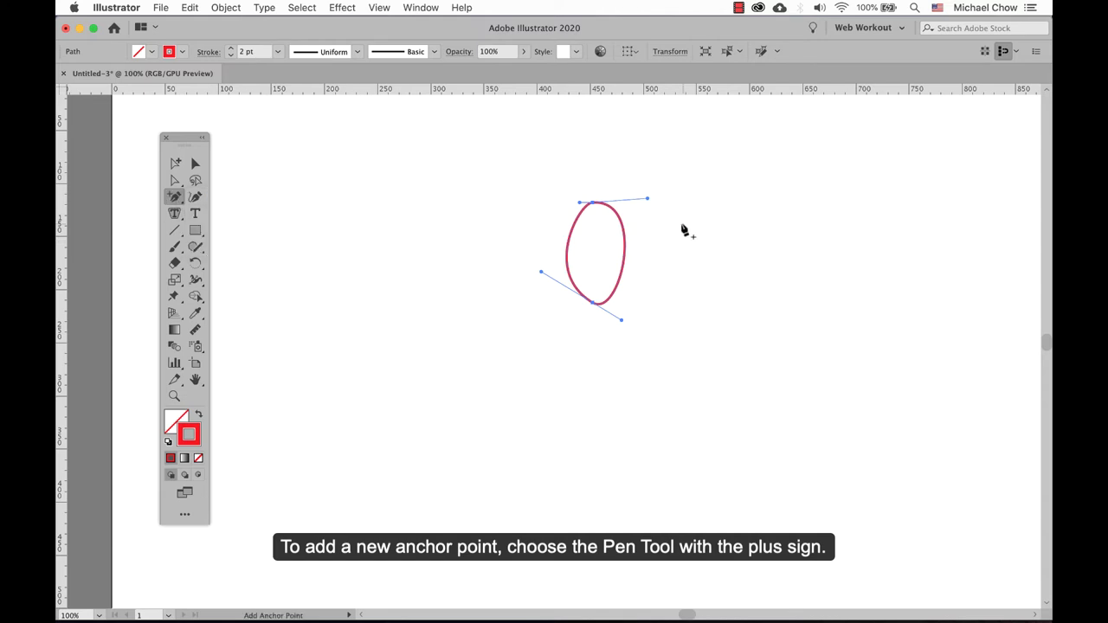
click(625, 233)
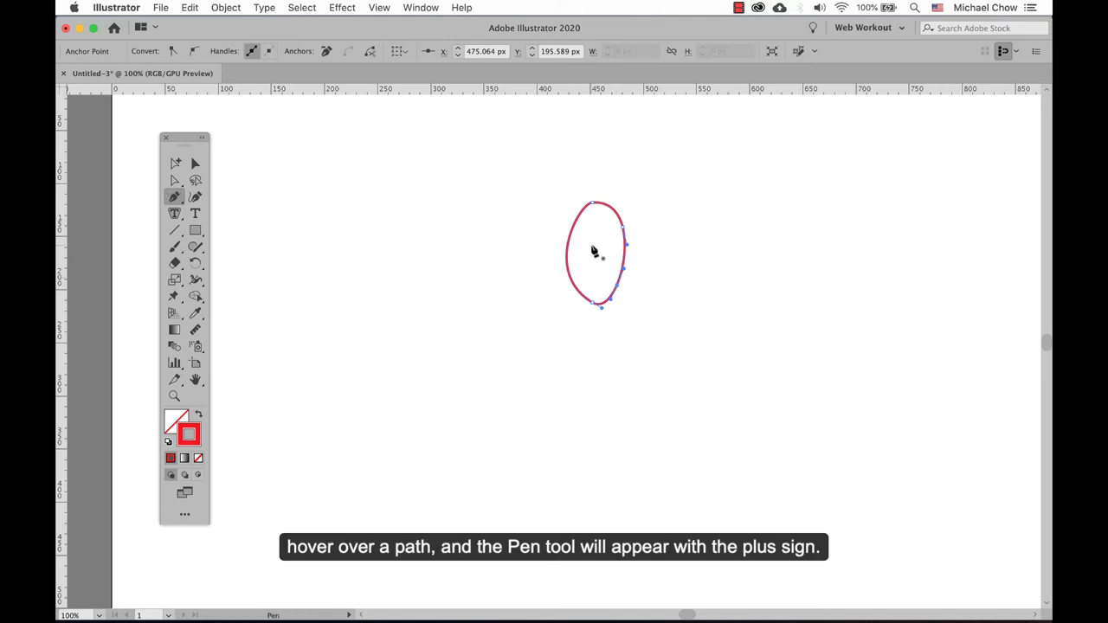
click(568, 255)
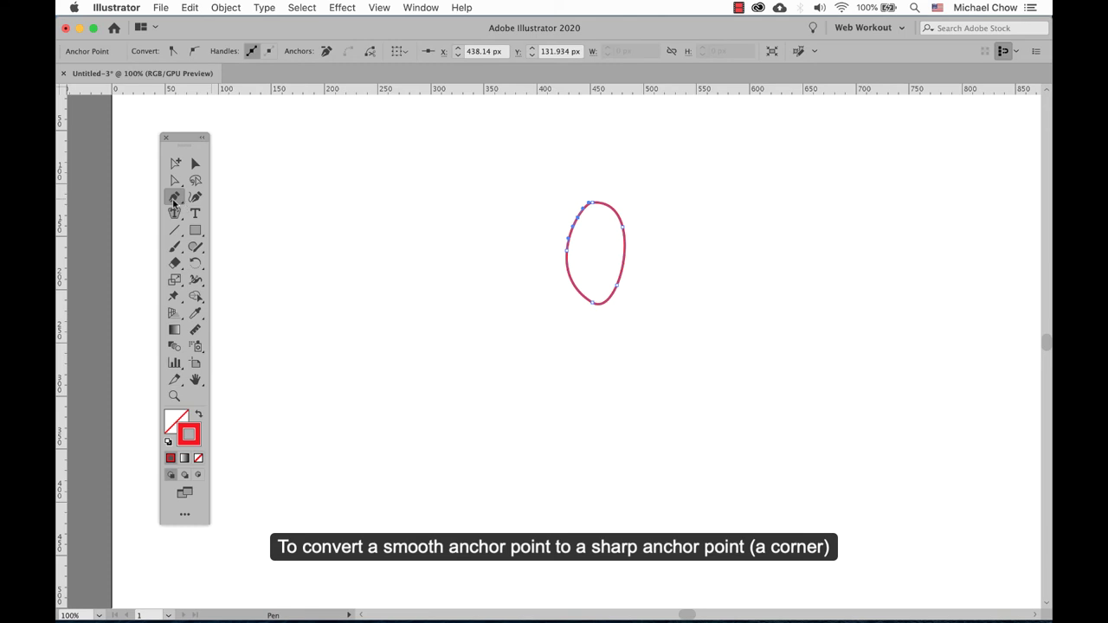
Convert two right-side smooth points of the oval into sharp corners with the Anchor Point Tool.
click(173, 199)
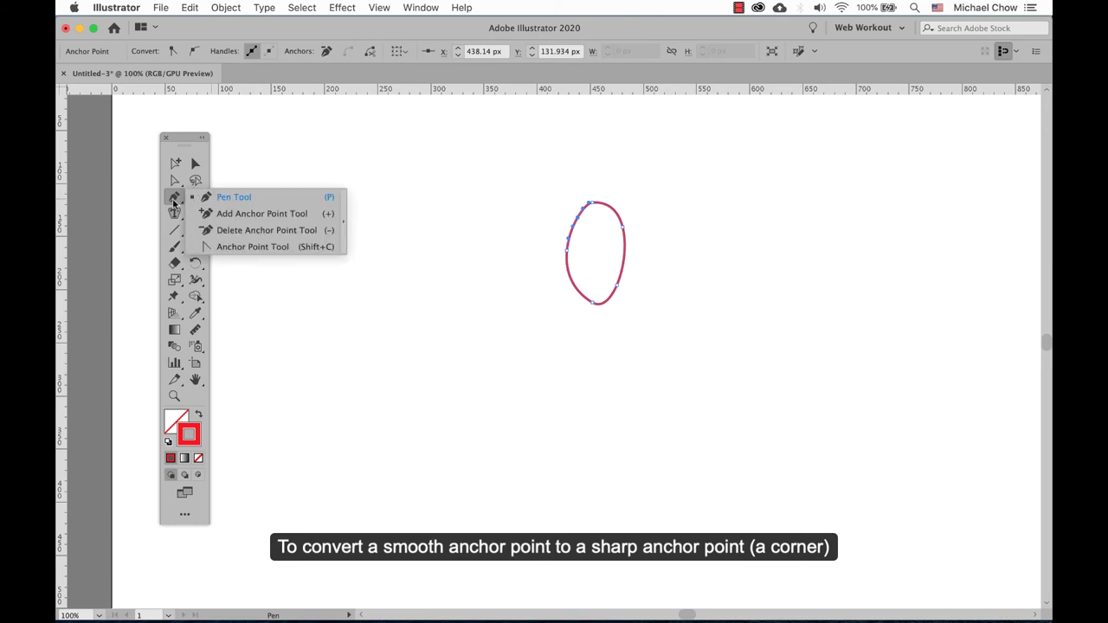
key(alt)
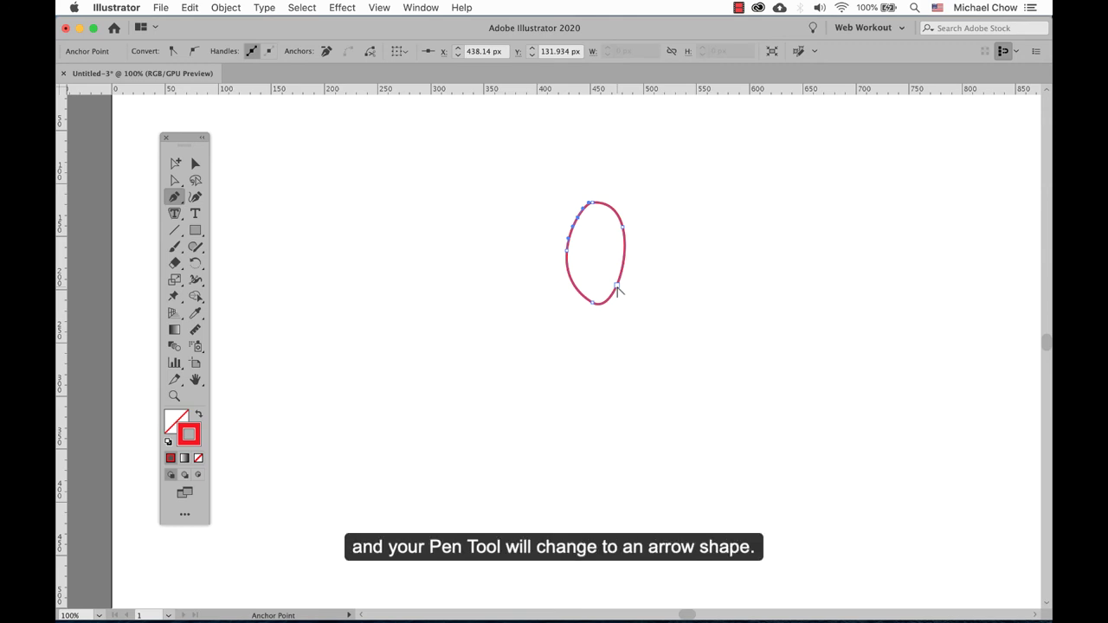
click(616, 287)
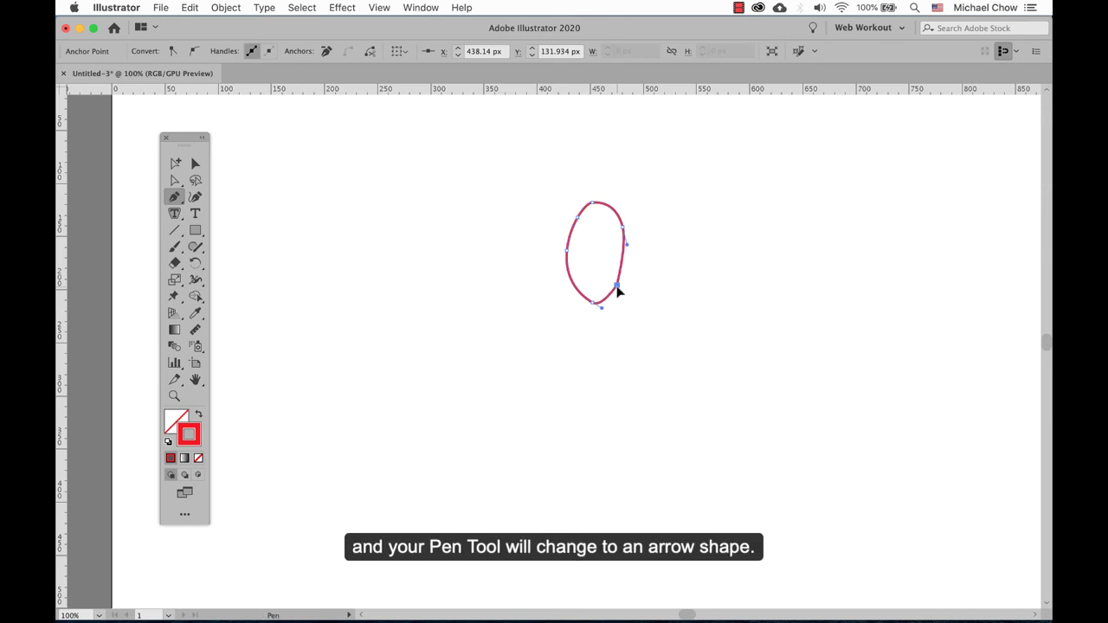
click(622, 227)
Drag the bottom and top-right points into smooth curves and make the left point a corner.
drag(593, 302, 633, 305)
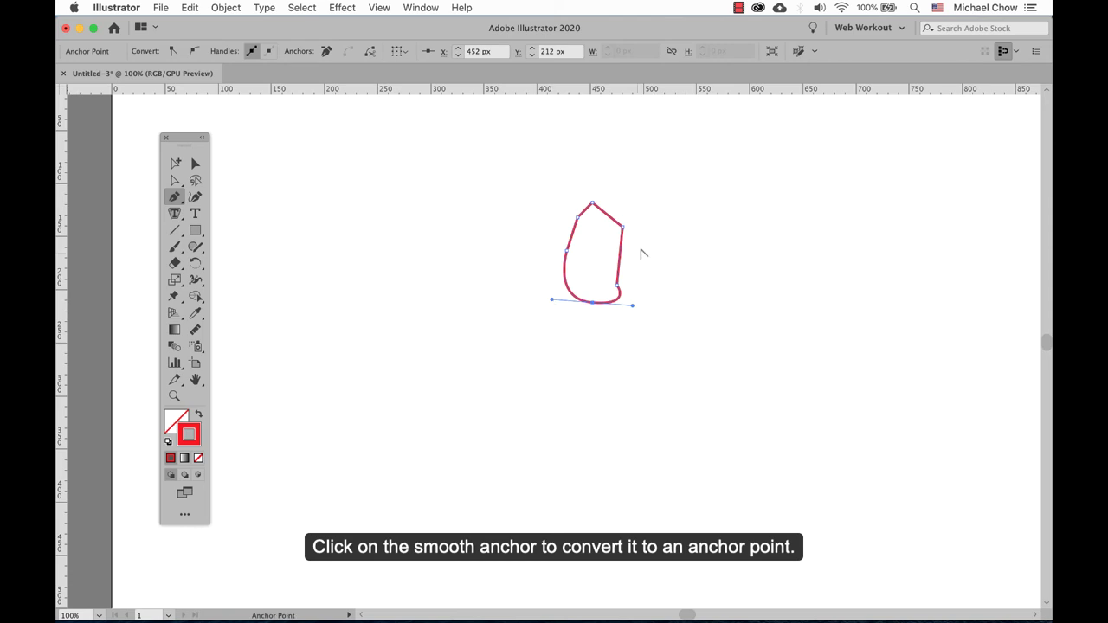
drag(622, 228, 630, 197)
click(567, 251)
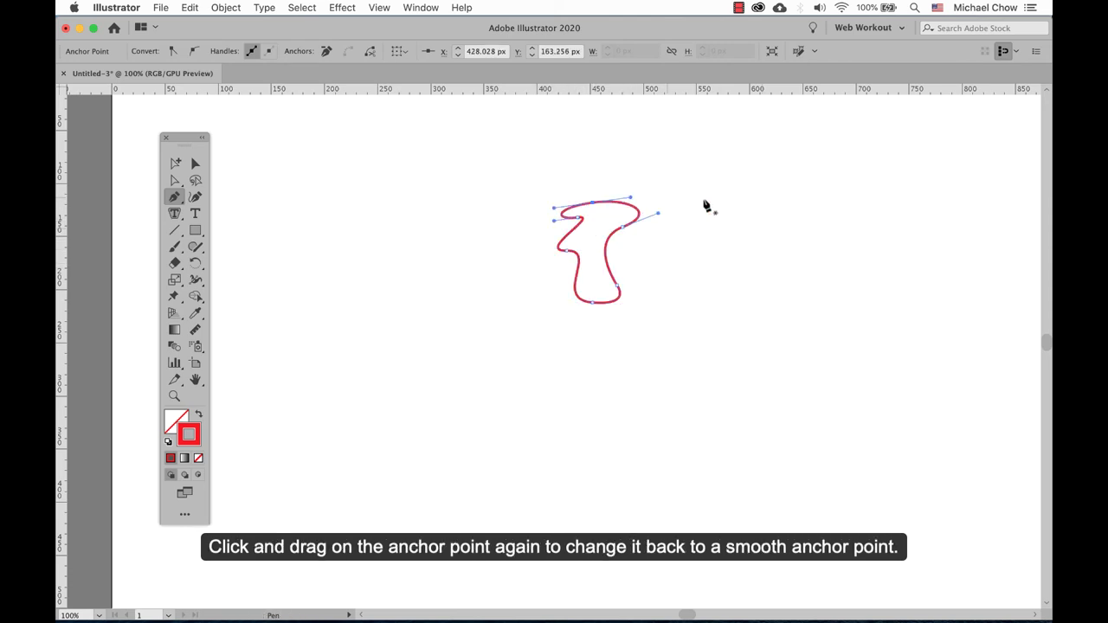
click(767, 216)
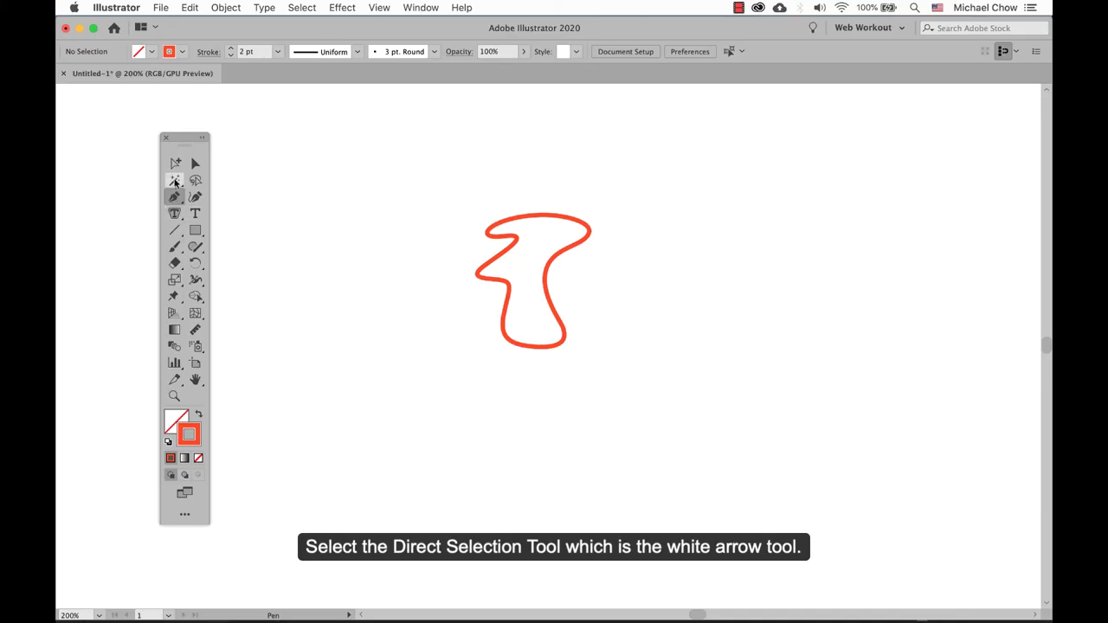
Select an anchor on the blob with Direct Selection and drag its direction handle outward.
click(175, 182)
drag(175, 182, 260, 196)
click(509, 239)
key(alt)
drag(535, 232, 484, 186)
alt+click(539, 222)
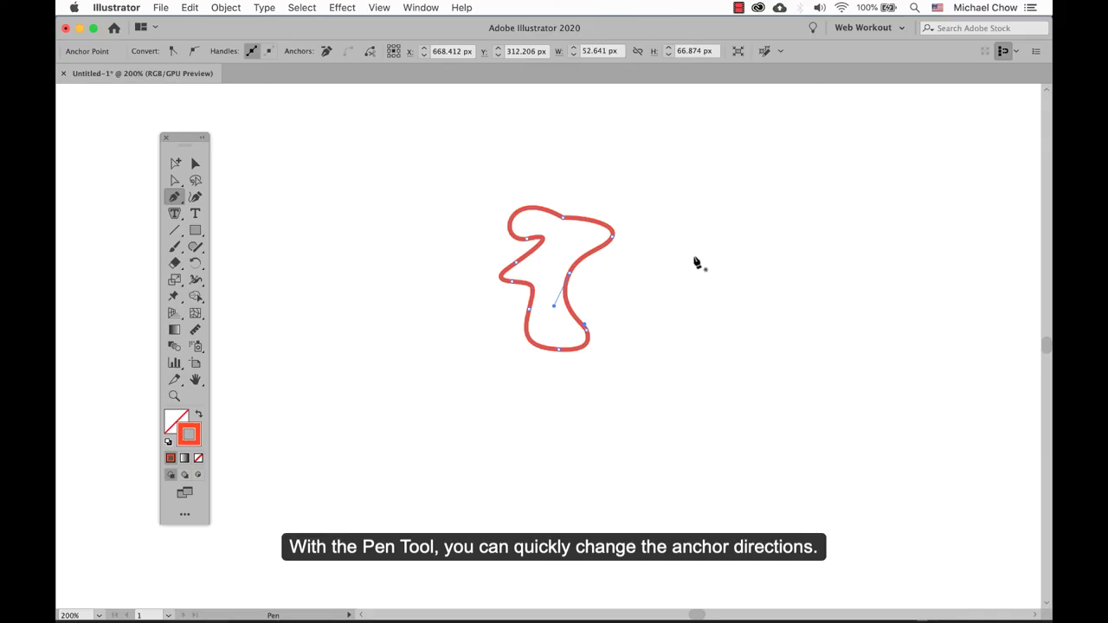
Reshape the inner-right curve by swinging that anchor's top handle up and bottom handle left.
key(super)
super+click(569, 276)
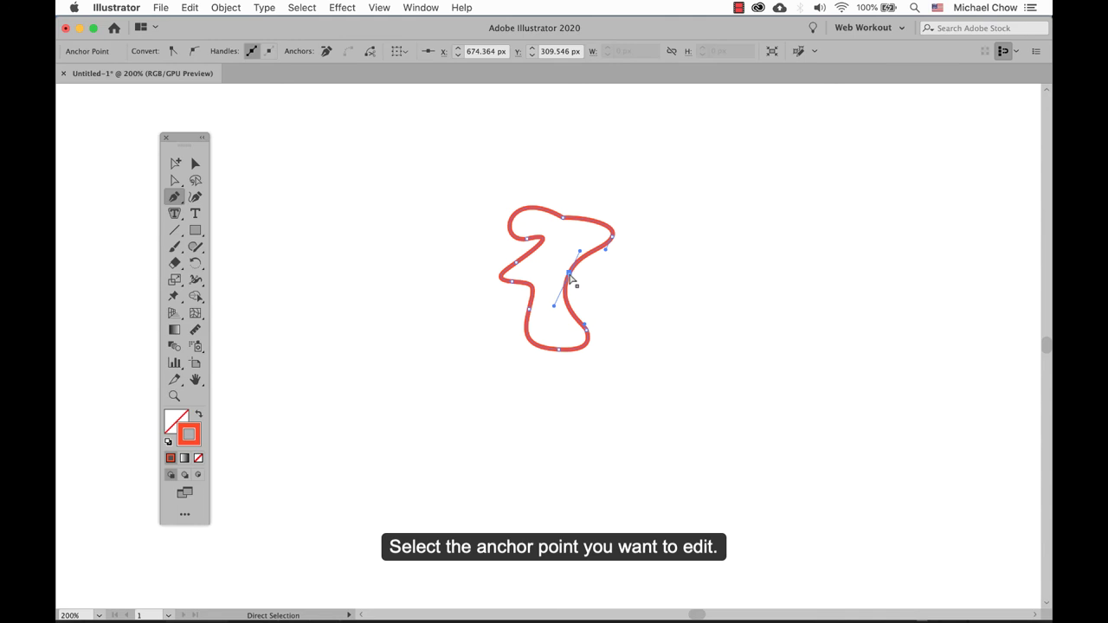
drag(580, 251, 570, 234)
drag(569, 310, 543, 316)
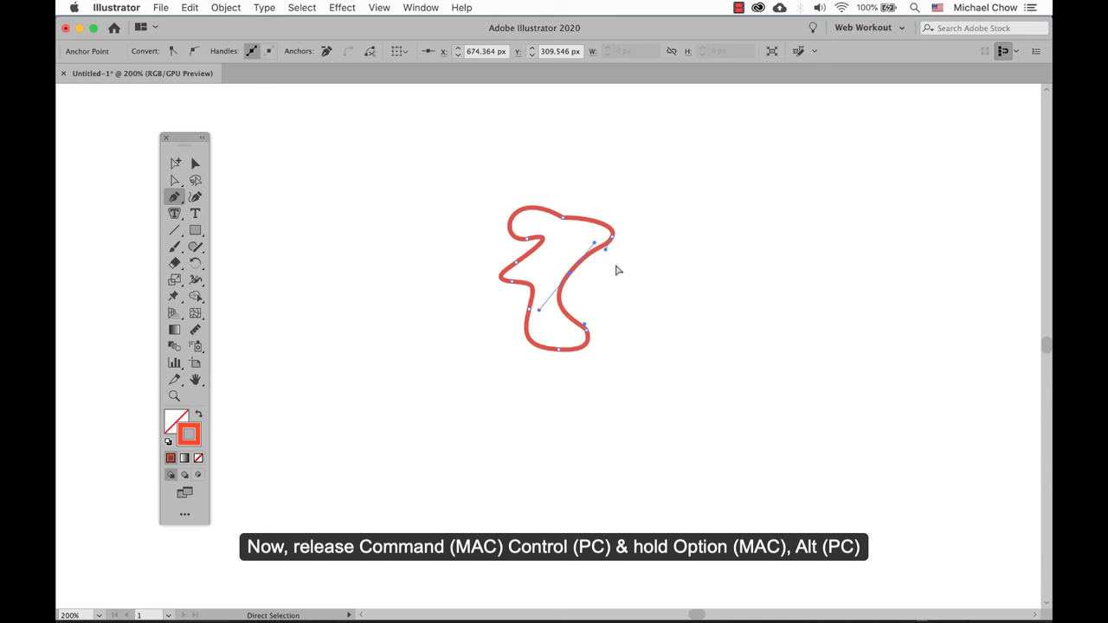
key(alt)
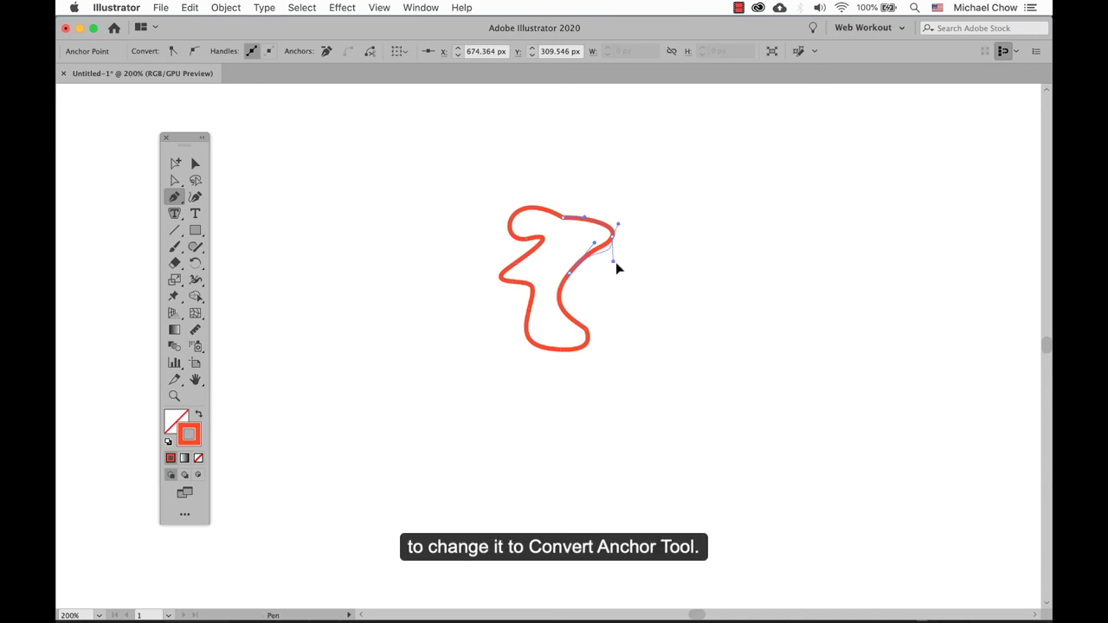